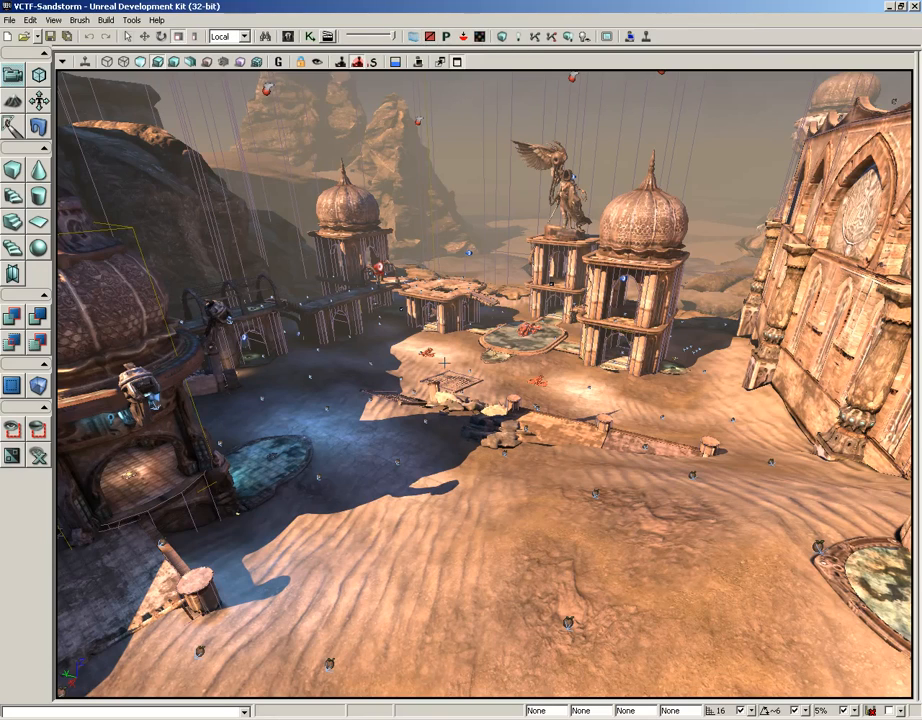
Search all assets in the Content Browser for "light" and restrict the results to static meshes
right_drag(463, 370, 467, 410)
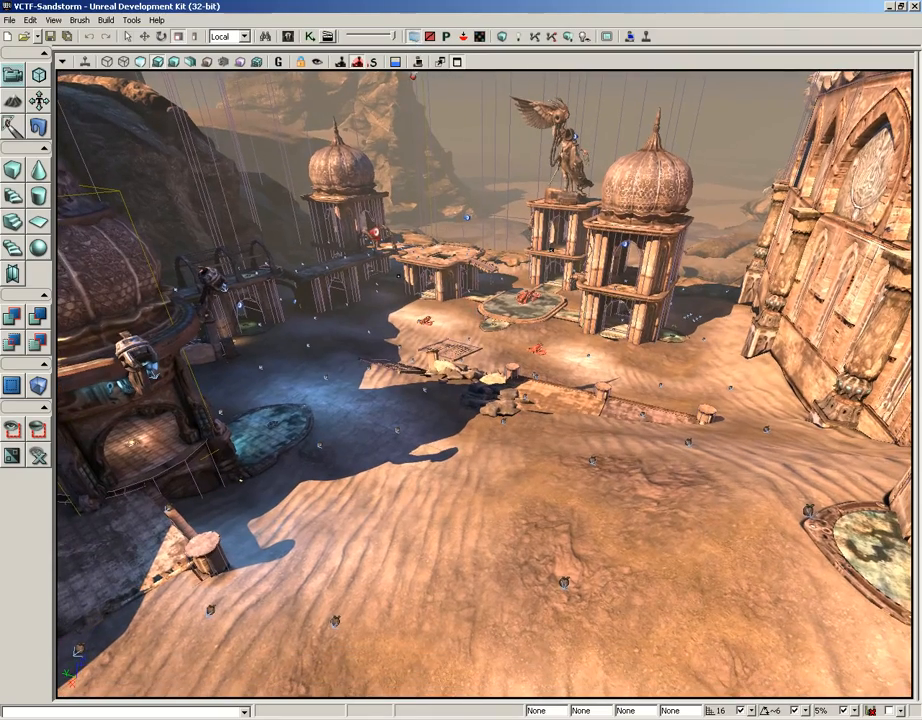
right_drag(460, 380, 148, 222)
mouse_move(466, 325)
right_down()
mouse_move(520, 325)
mouse_move(460, 320)
mouse_move(490, 322)
mouse_move(466, 325)
right_up()
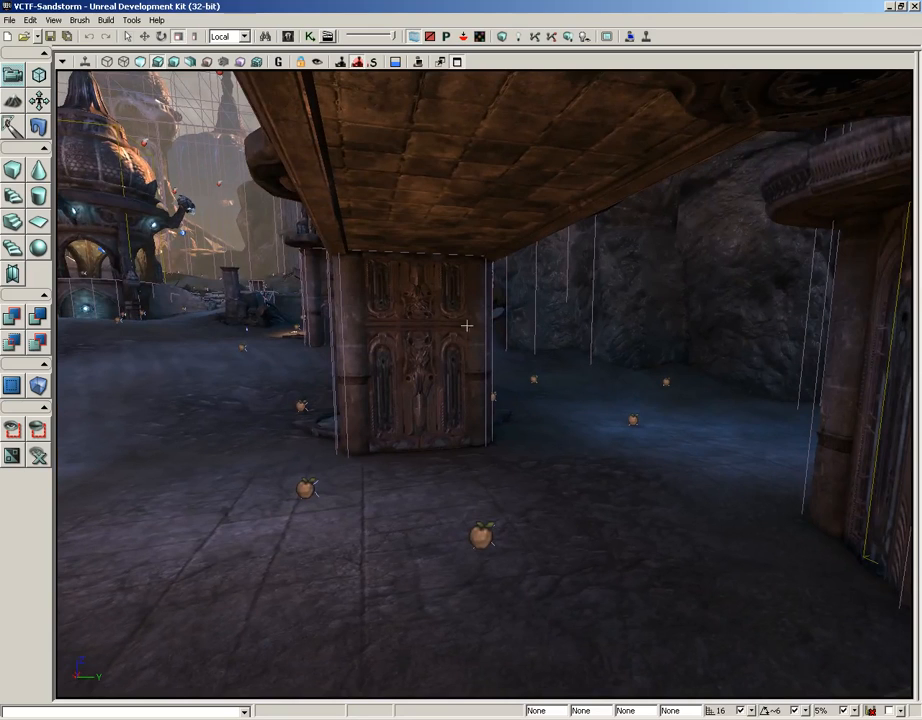
click(289, 37)
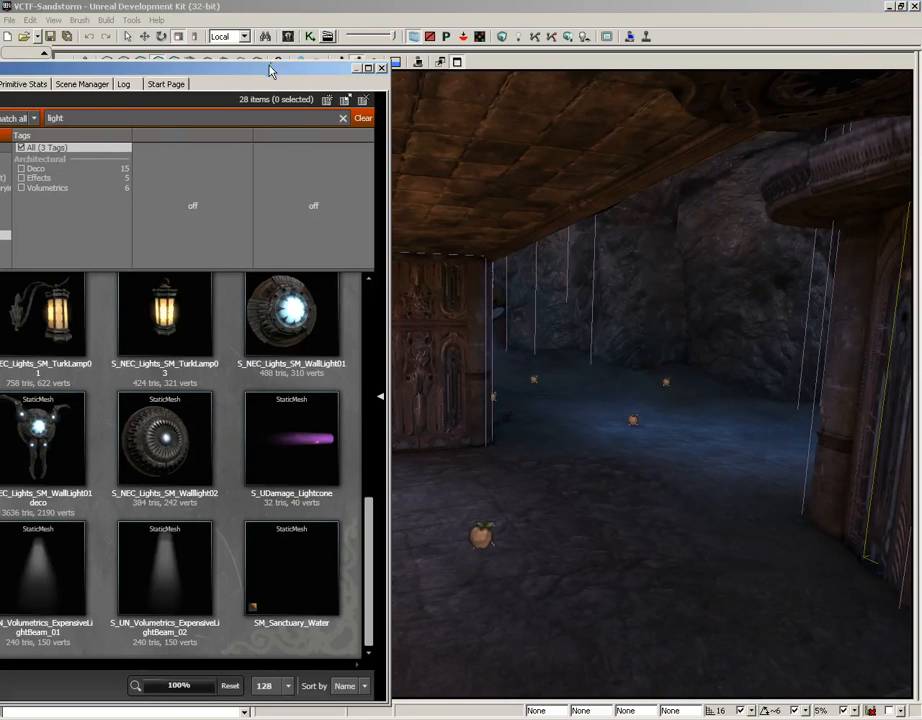
drag(268, 67, 708, 3)
click(208, 121)
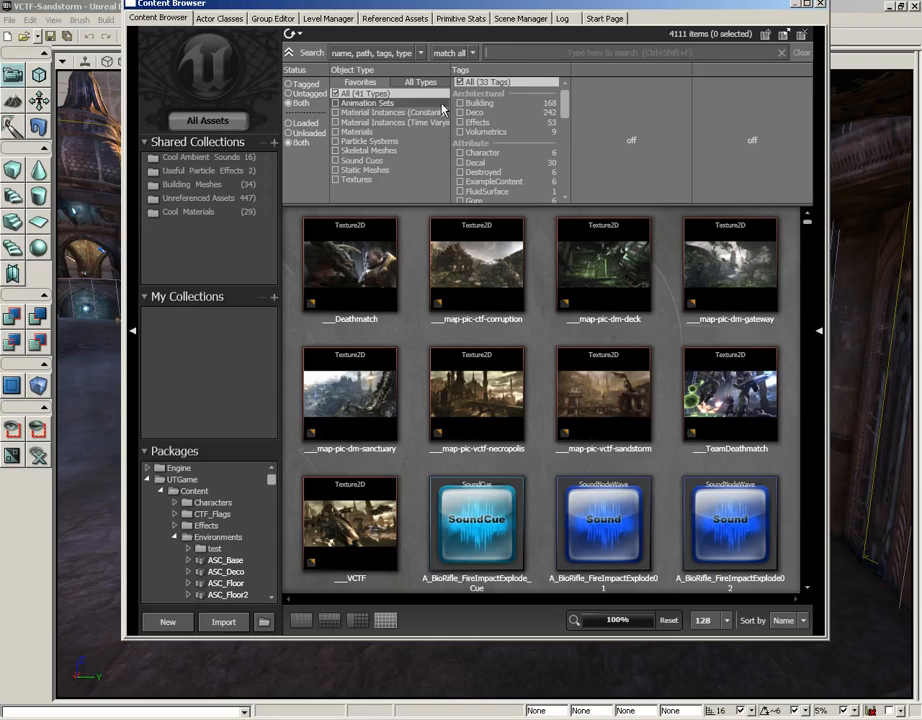
text(light)
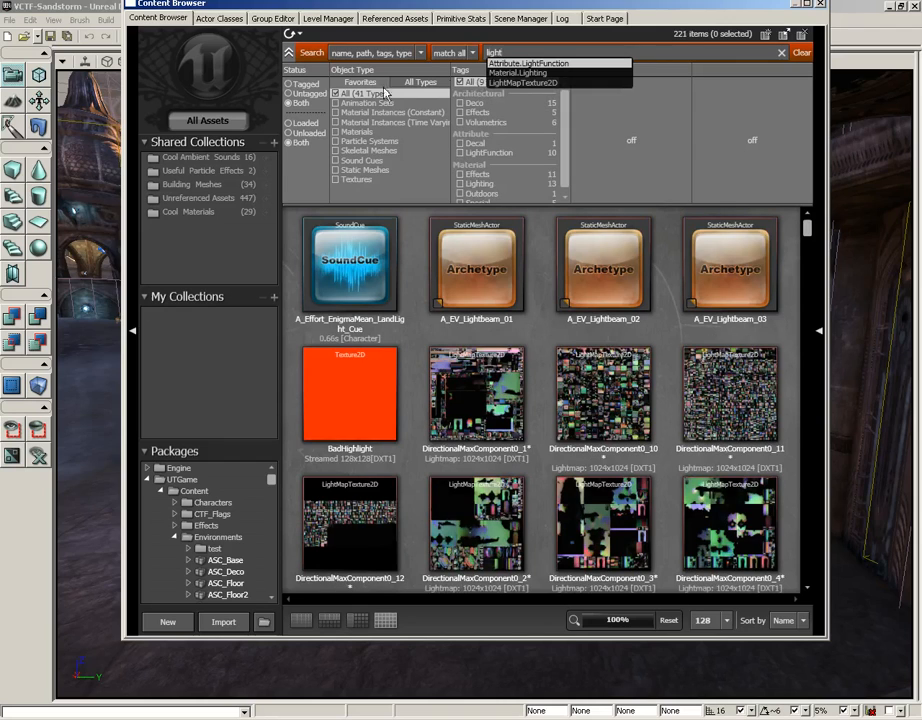
click(336, 171)
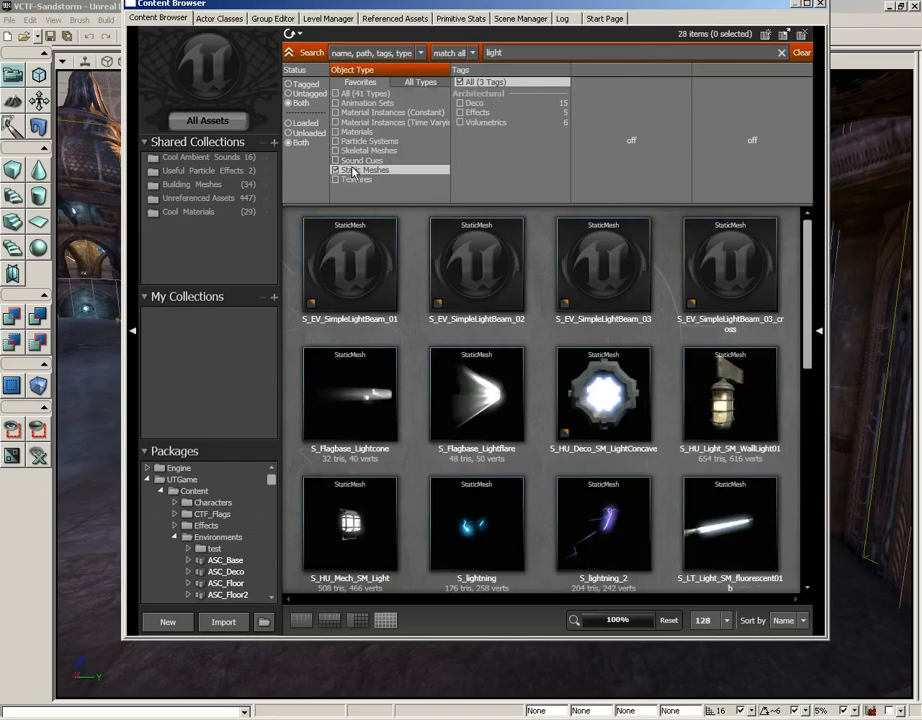
Place the S_UN_Volumetrics_ExpensiveLightBeam_02 mesh in the level beneath the tiled ceiling and close the Content Browser
drag(810, 250, 809, 490)
mouse_move(636, 522)
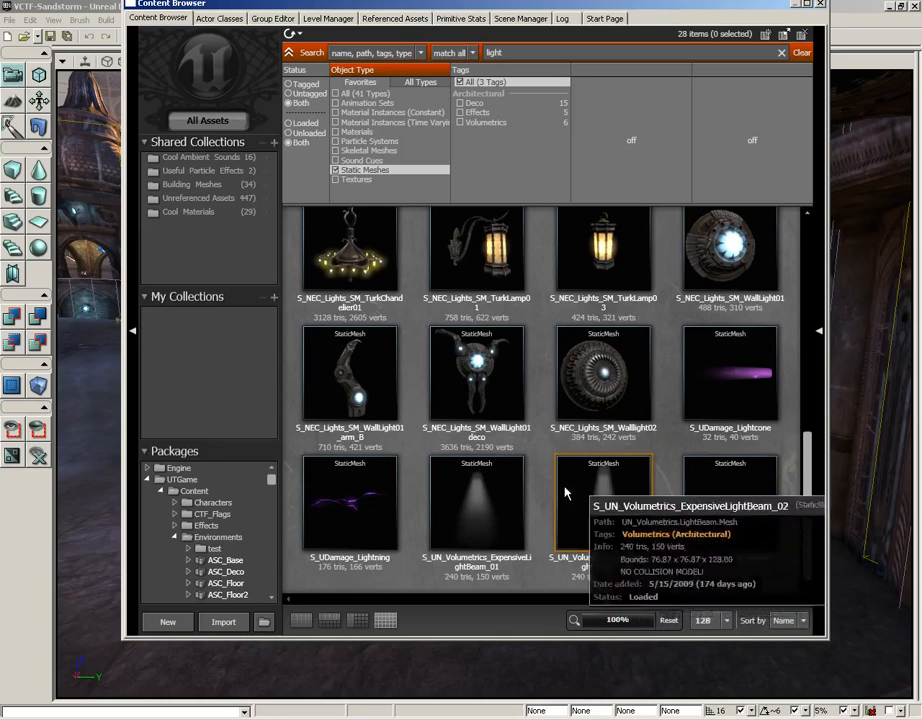
mouse_move(482, 512)
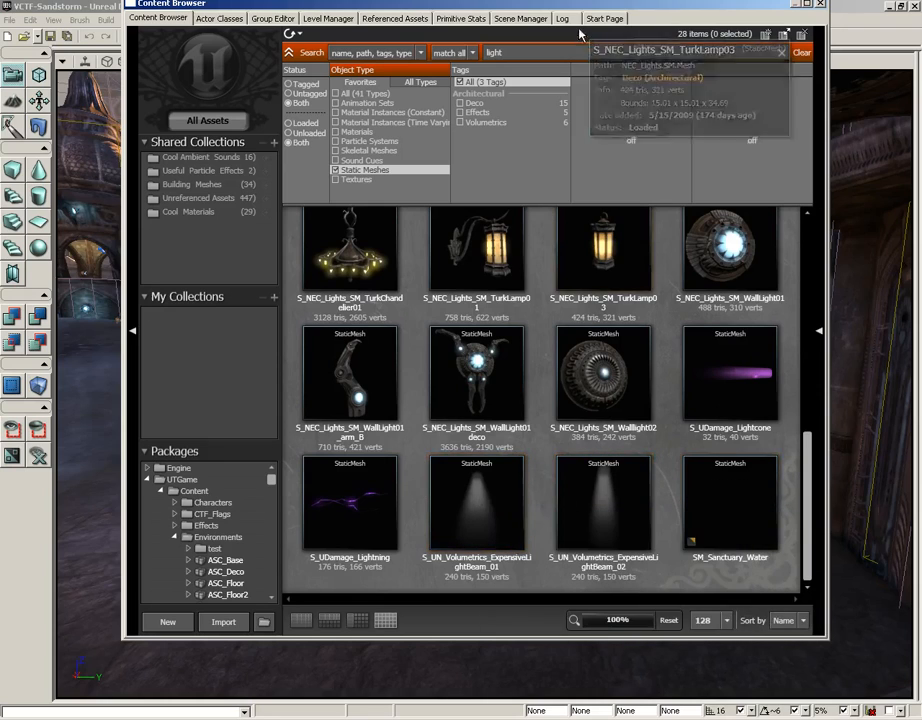
click(598, 508)
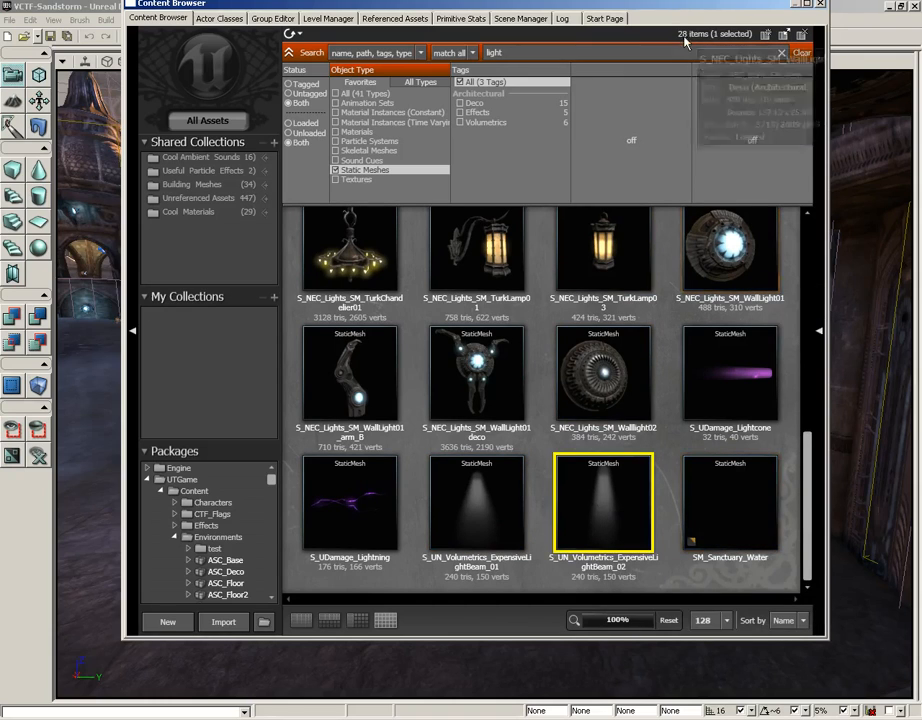
drag(680, 12, 185, 42)
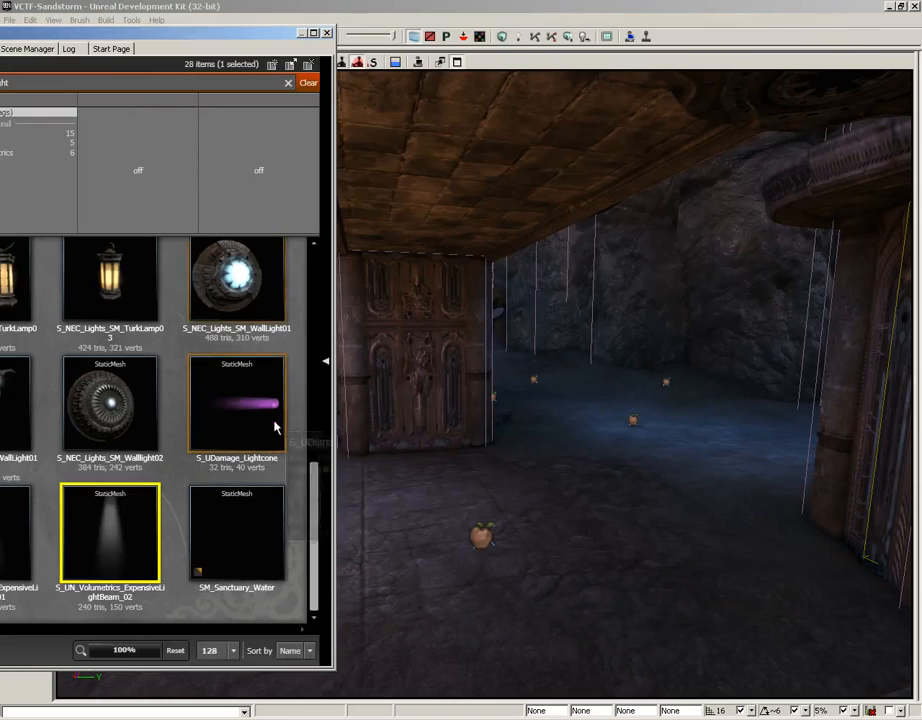
mouse_move(122, 531)
drag(523, 401, 509, 259)
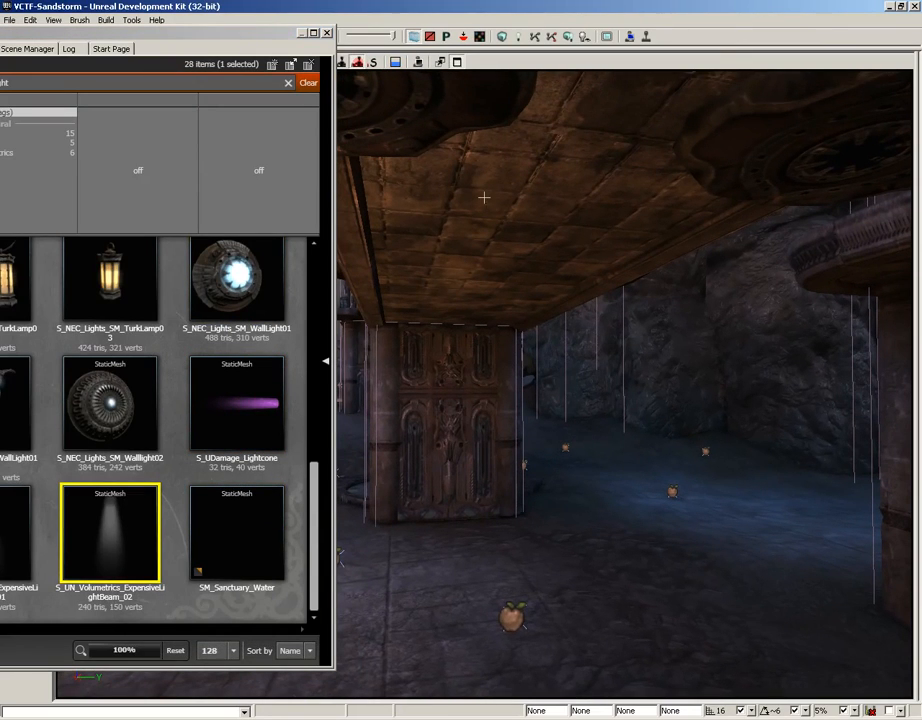
drag(108, 528, 486, 284)
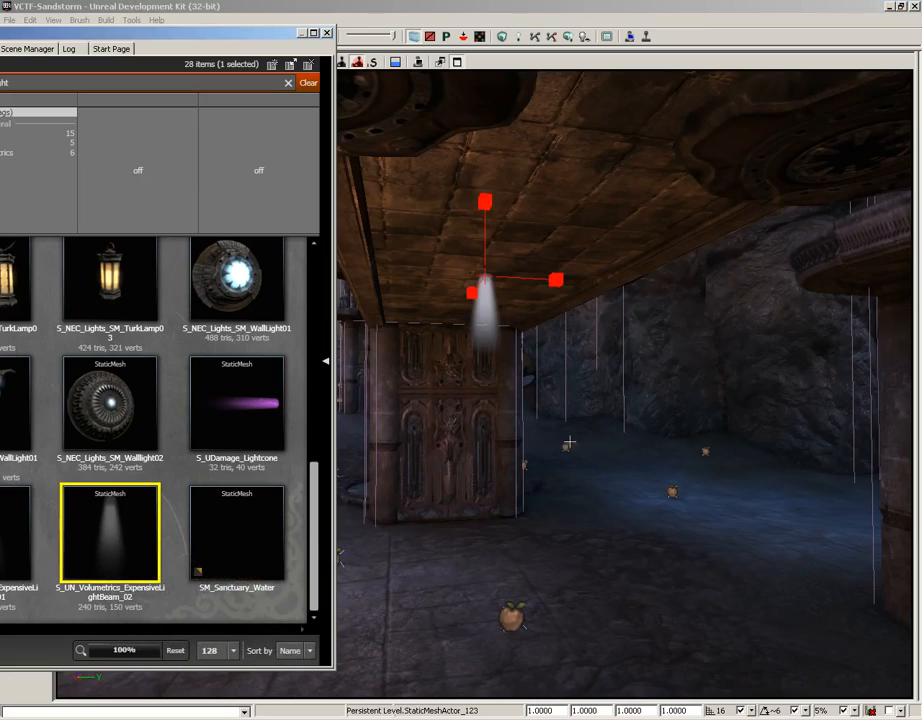
click(330, 35)
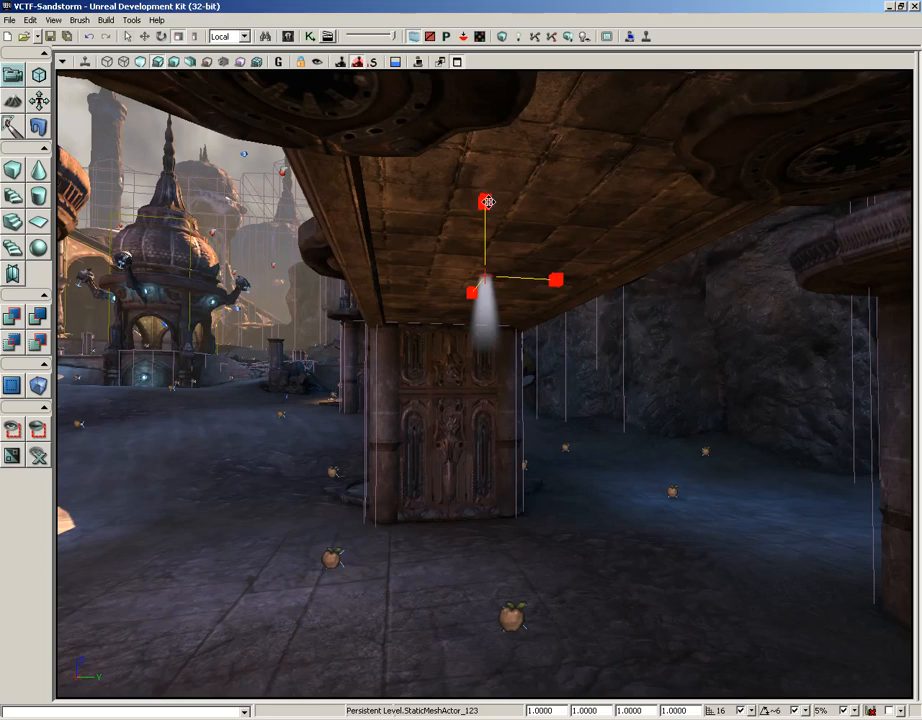
Scale the light beam mesh uniformly to about 3.46 so it reaches from the ceiling towards the floor
key(space)
drag(515, 195, 512, 202)
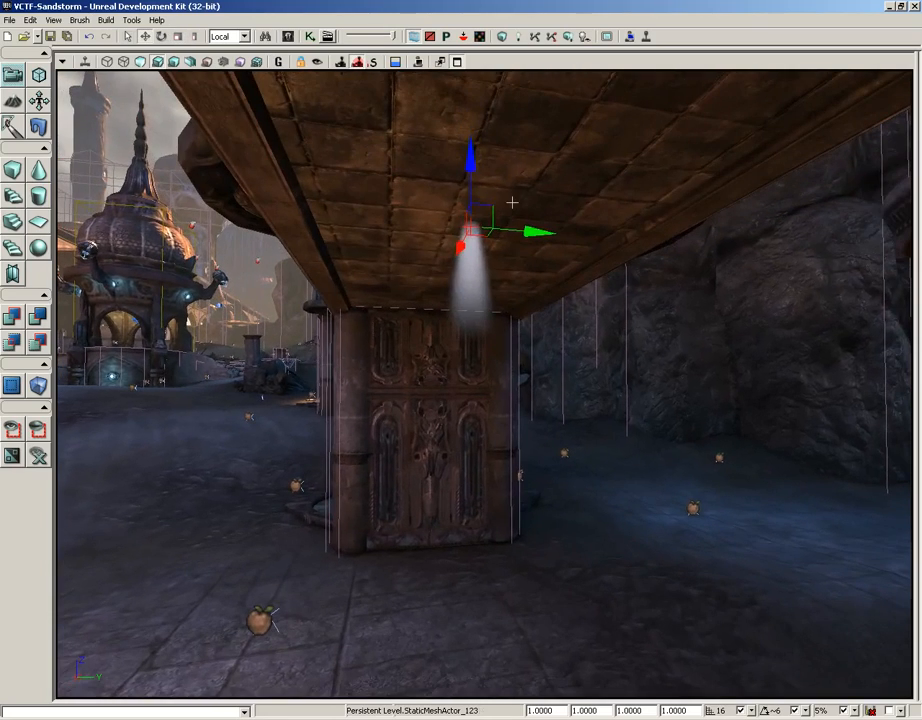
key(space)
key(space)
right_drag(539, 167, 520, 110)
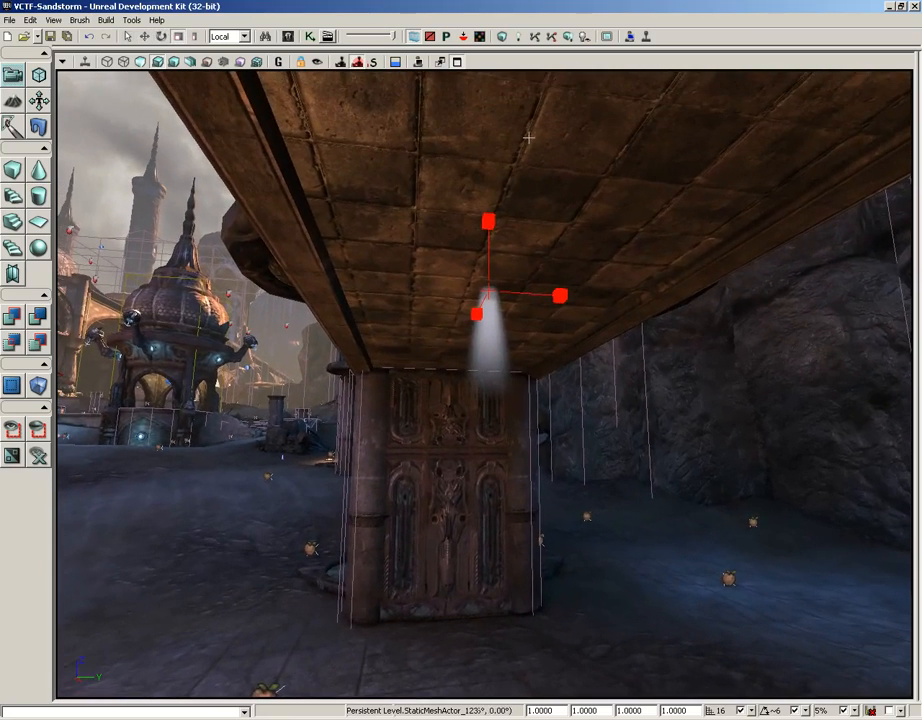
drag(488, 218, 469, 447)
mouse_move(747, 498)
right_down()
mouse_move(700, 471)
mouse_move(718, 472)
mouse_move(720, 494)
mouse_move(749, 508)
right_up()
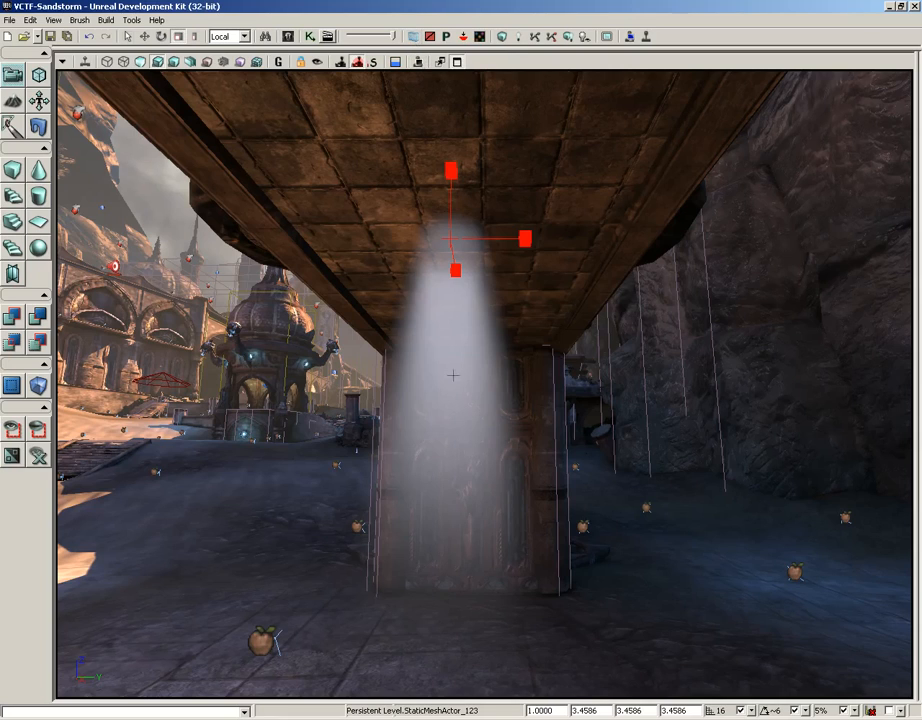
Select wall panels through the light beam with translucent selection off, and the beam itself with translucent selection on
click(465, 401)
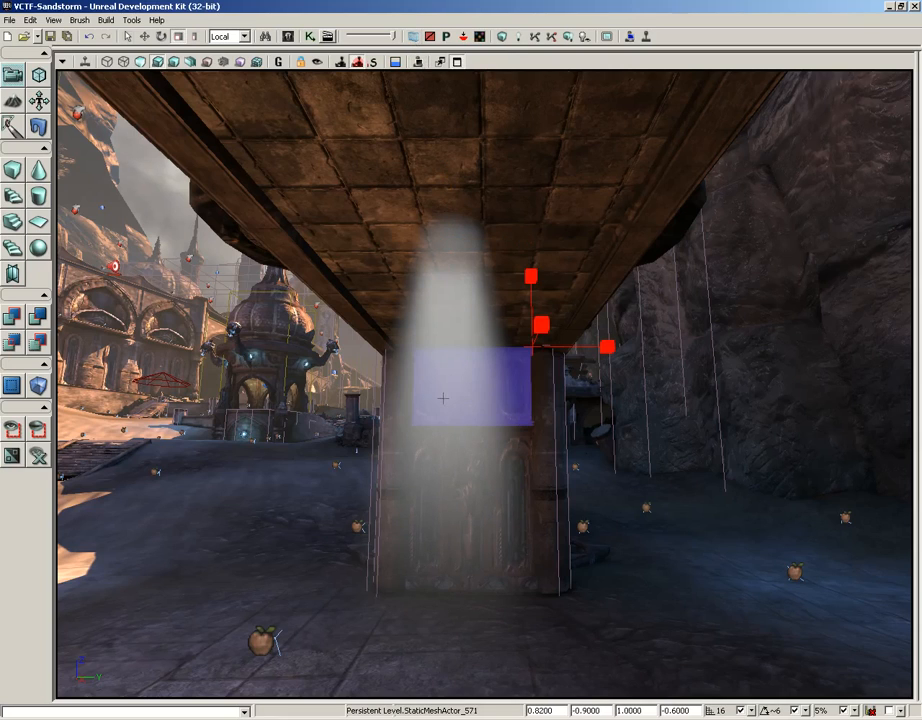
mouse_move(477, 388)
right_down()
mouse_move(451, 381)
mouse_move(519, 381)
mouse_move(480, 380)
right_up()
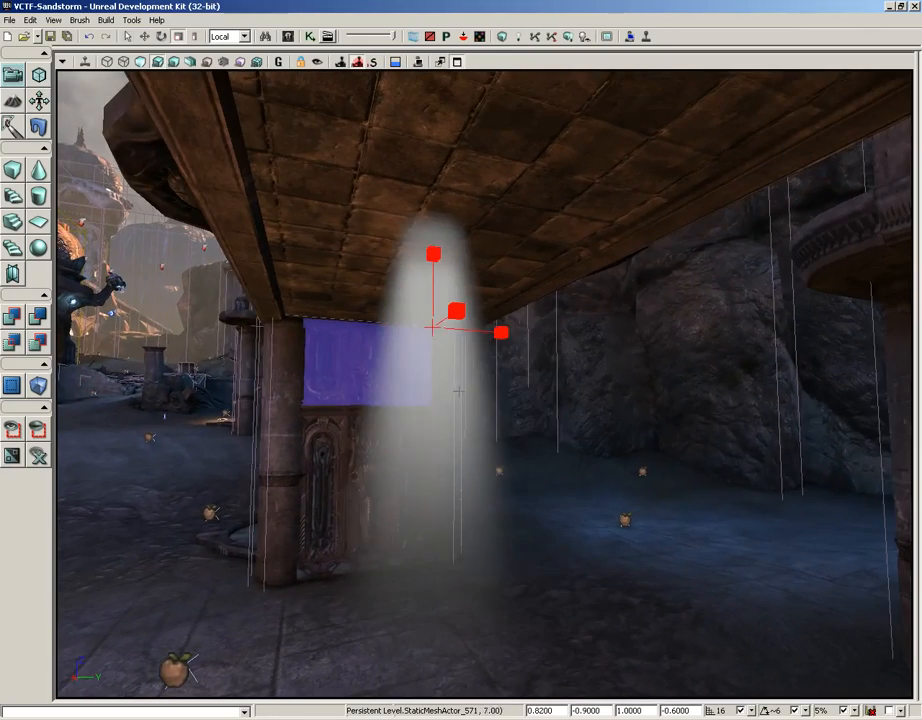
click(366, 469)
right_drag(366, 469, 386, 432)
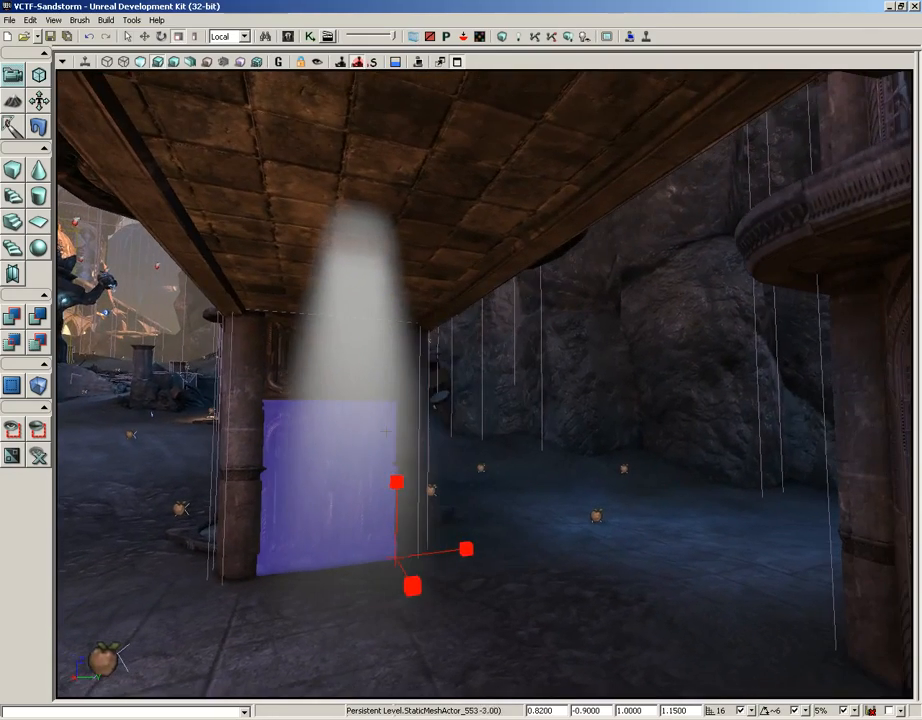
click(334, 380)
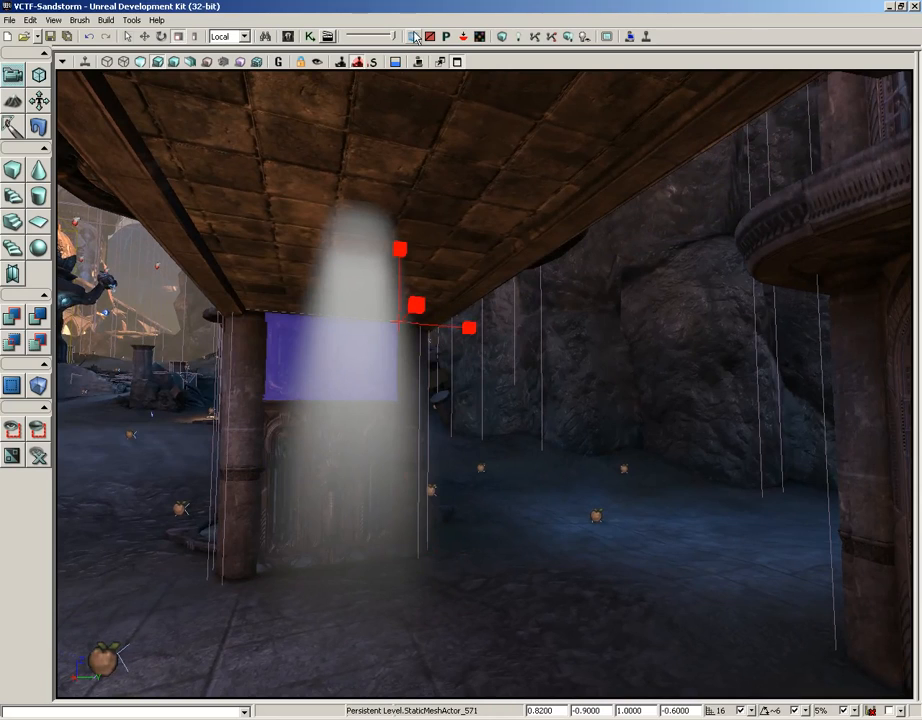
click(363, 378)
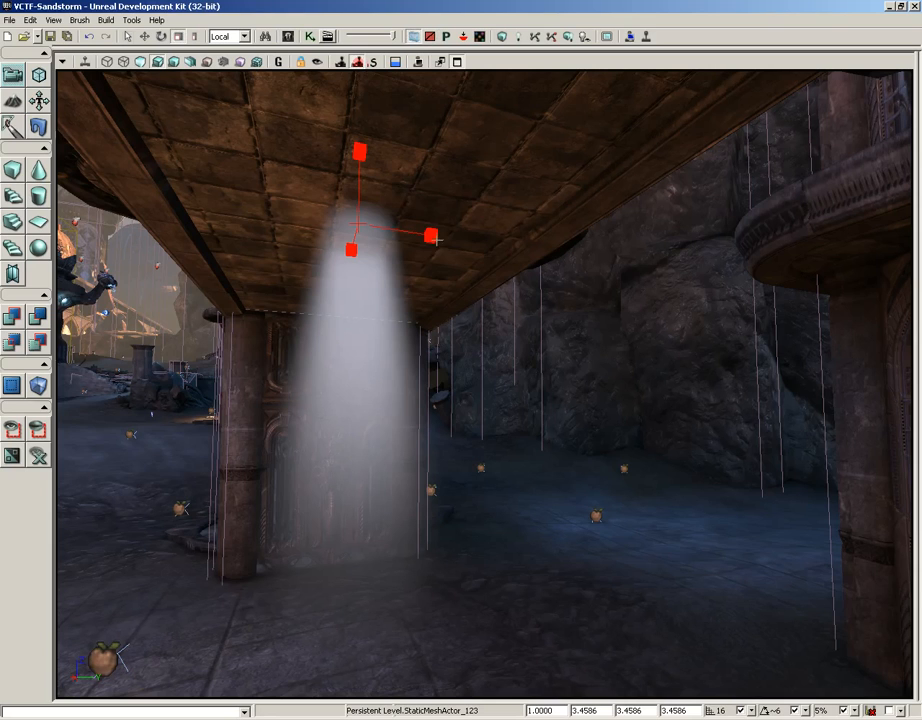
Select the large ForcedDirVolume_0 that surrounds the level near the winged statue, trying the neighbouring blocking volumes first
right_drag(444, 369, 440, 331)
middle_drag(440, 331, 421, 336)
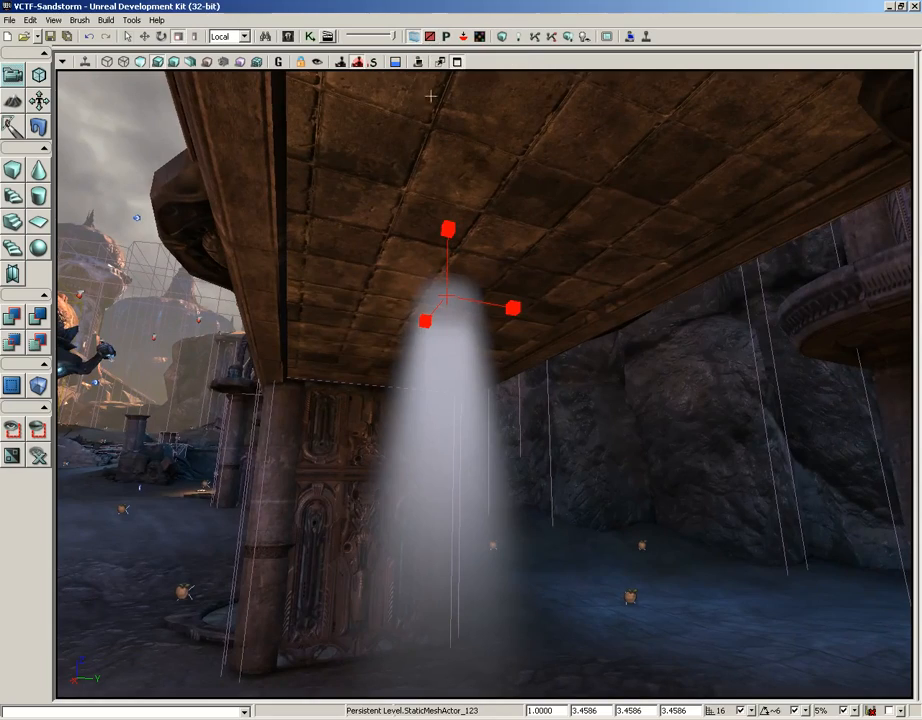
right_drag(360, 325, 278, 240)
middle_drag(278, 240, 197, 155)
right_drag(197, 155, 270, 110)
click(447, 224)
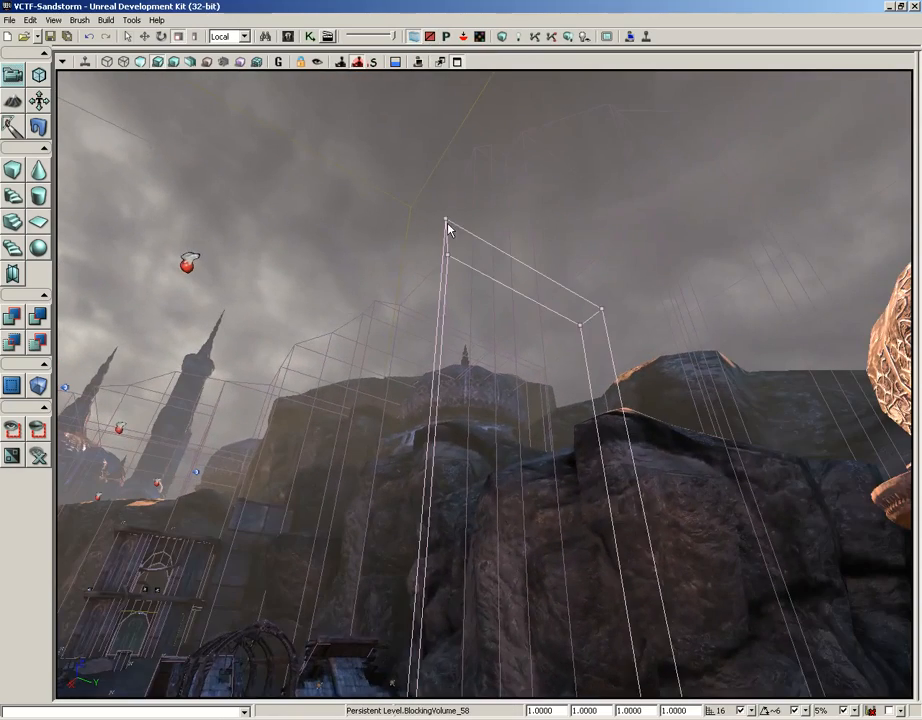
click(329, 146)
right_drag(329, 146, 525, 124)
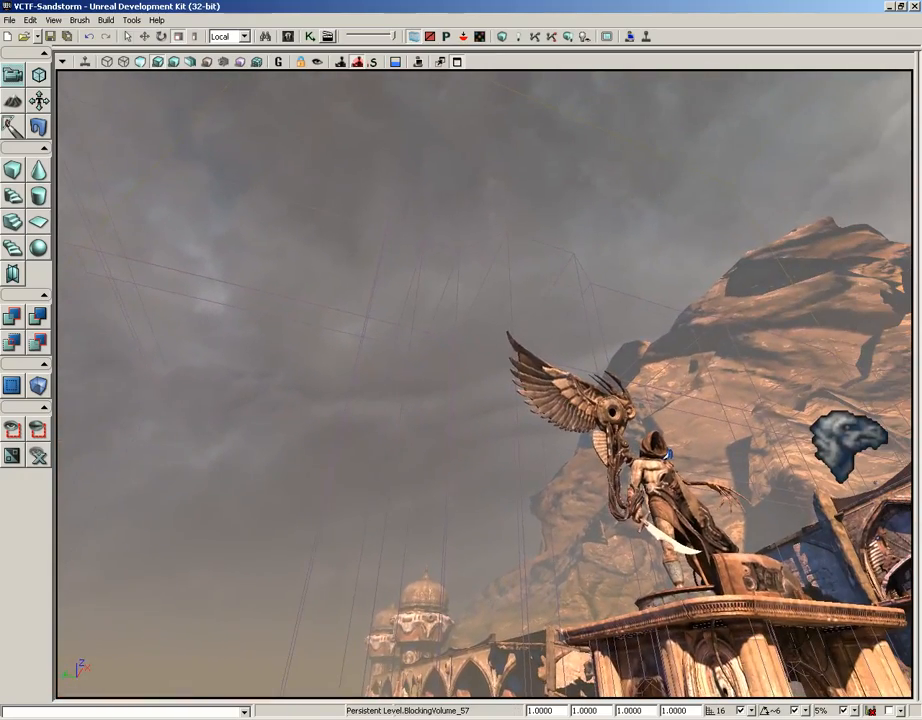
click(506, 232)
right_drag(506, 232, 600, 240)
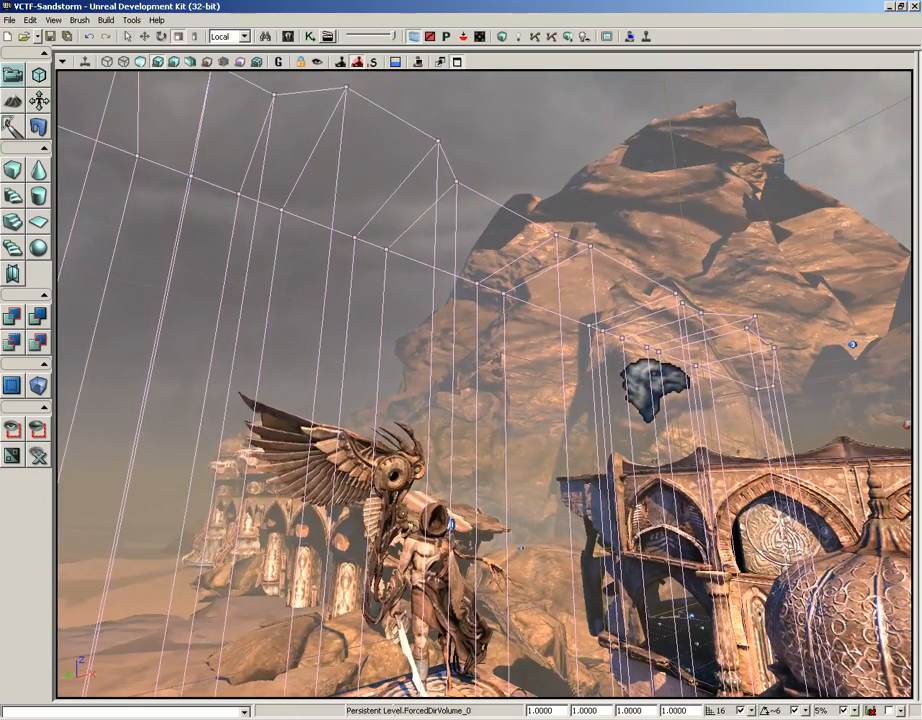
Preview the selected volume with shaded faces, restore its wireframe display and disable translucent selection
click(430, 37)
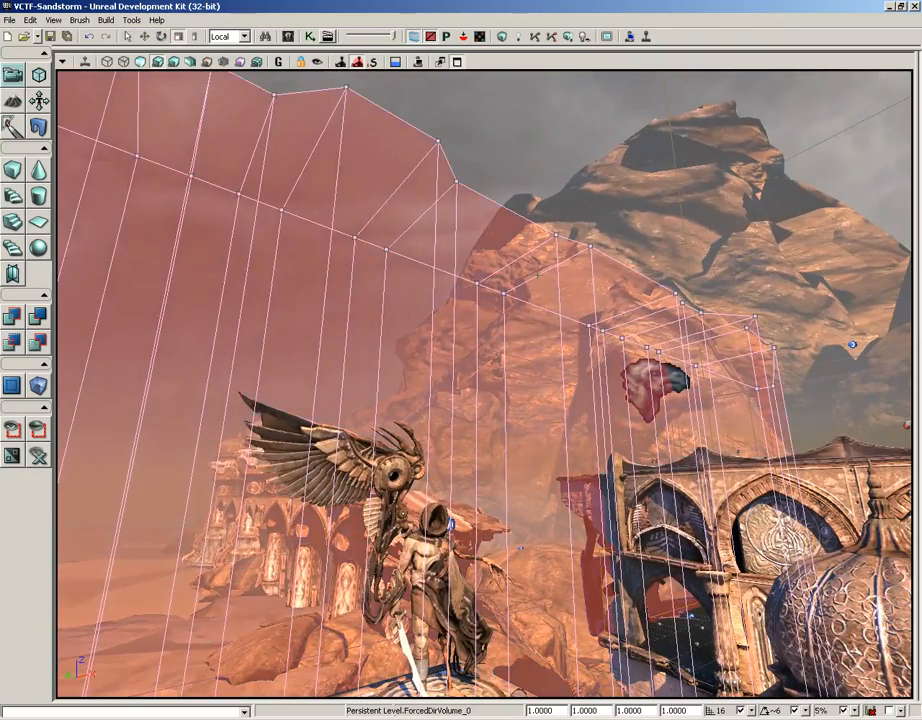
right_drag(537, 274, 470, 240)
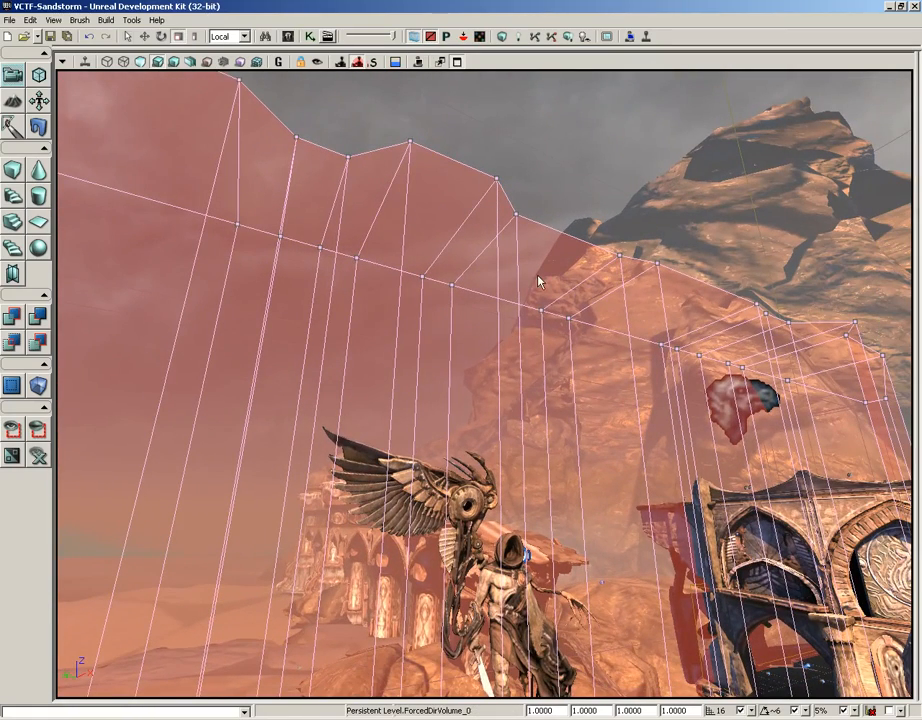
click(414, 36)
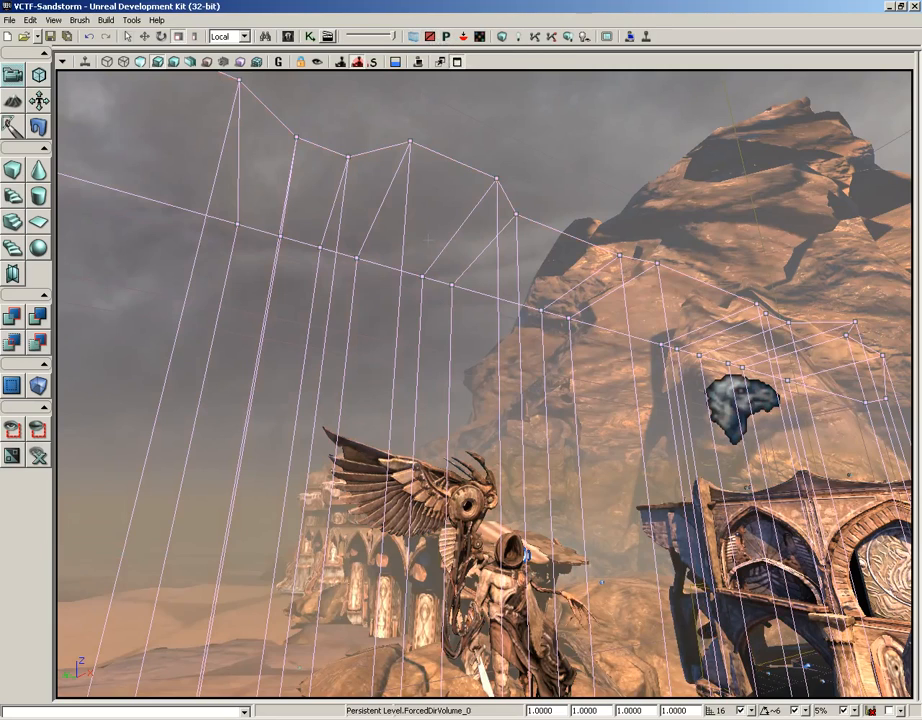
Select the four static meshes that make up the winged statue: the wing, the hooded figure, the hanging cables and the round base
right_drag(417, 310, 417, 440)
drag(417, 310, 380, 240)
drag(456, 308, 476, 264)
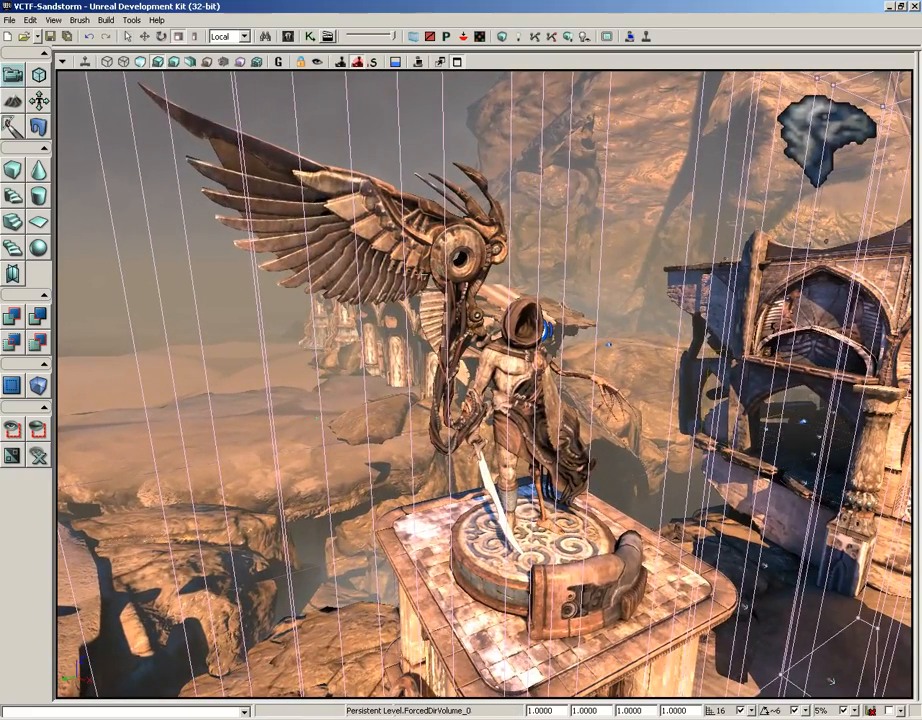
drag(461, 310, 505, 350)
click(540, 200)
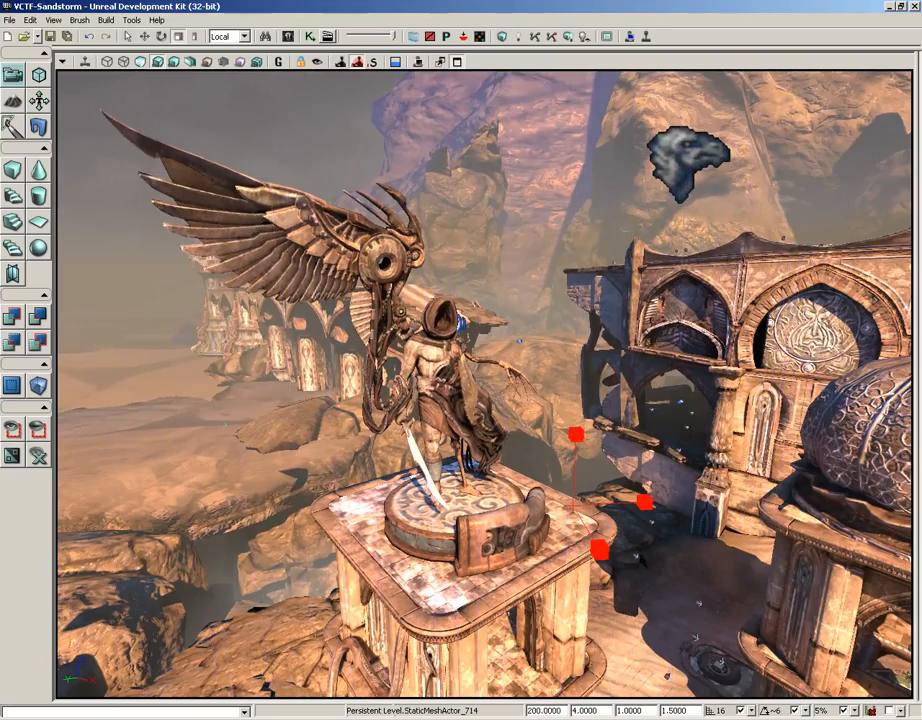
right_drag(484, 384, 450, 385)
drag(450, 385, 400, 345)
right_drag(484, 384, 440, 384)
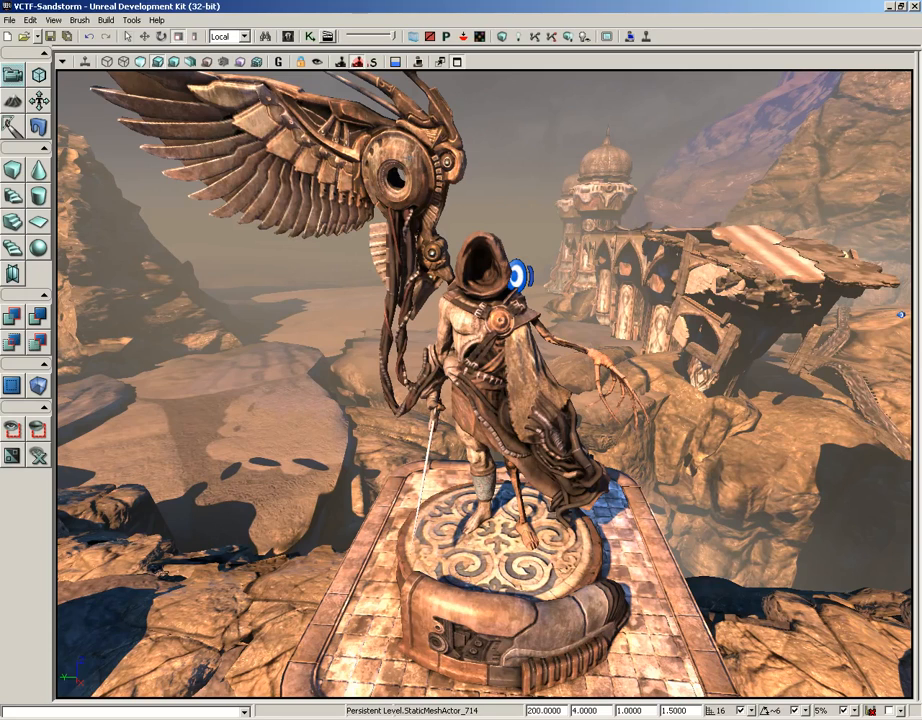
click(492, 540)
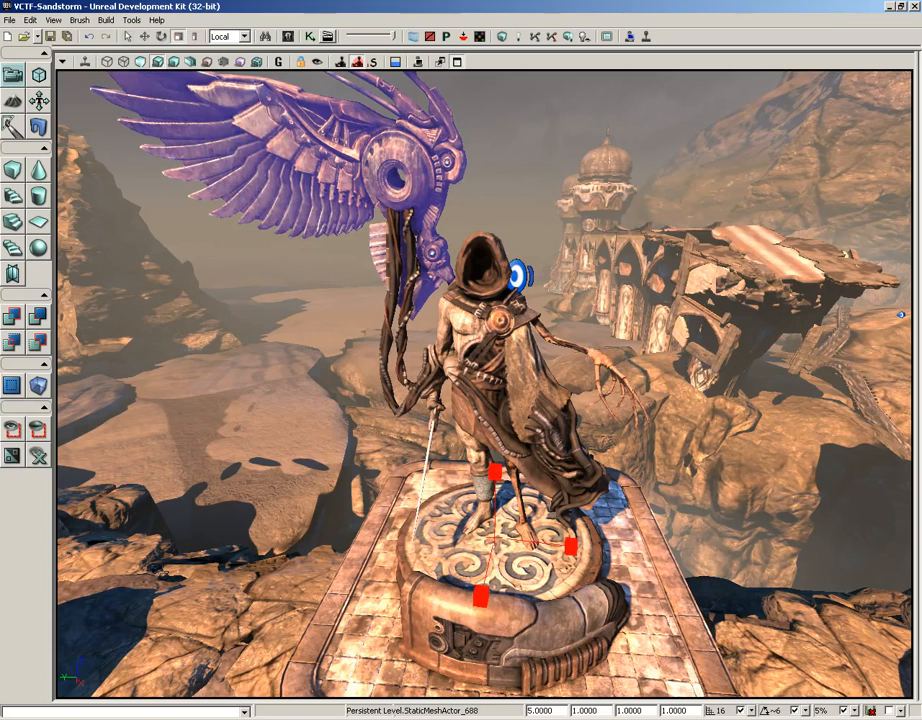
ctrl+click(495, 239)
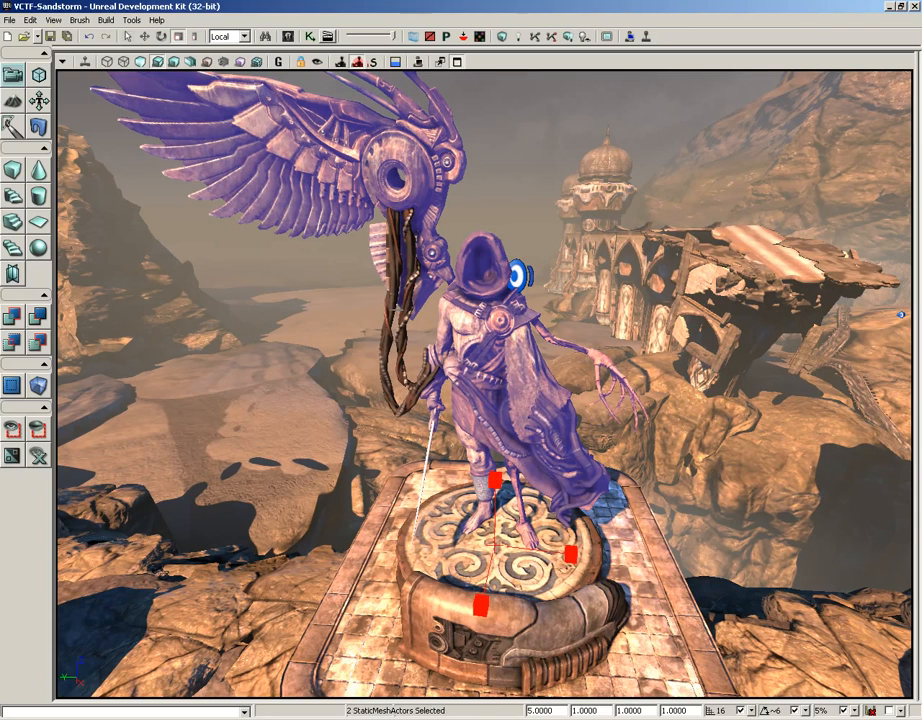
ctrl+click(392, 312)
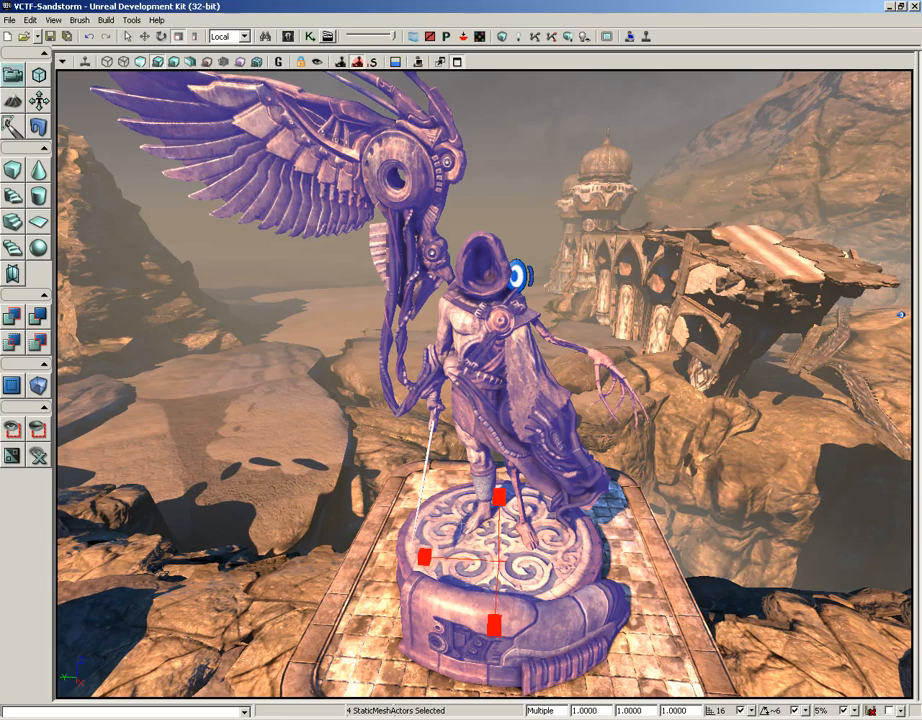
Create a prefab from the selected meshes in package Temp_prefabPackage, group Prefabs, named CoolGrimReaperStat, and replace the actors with its instance
right_click(446, 137)
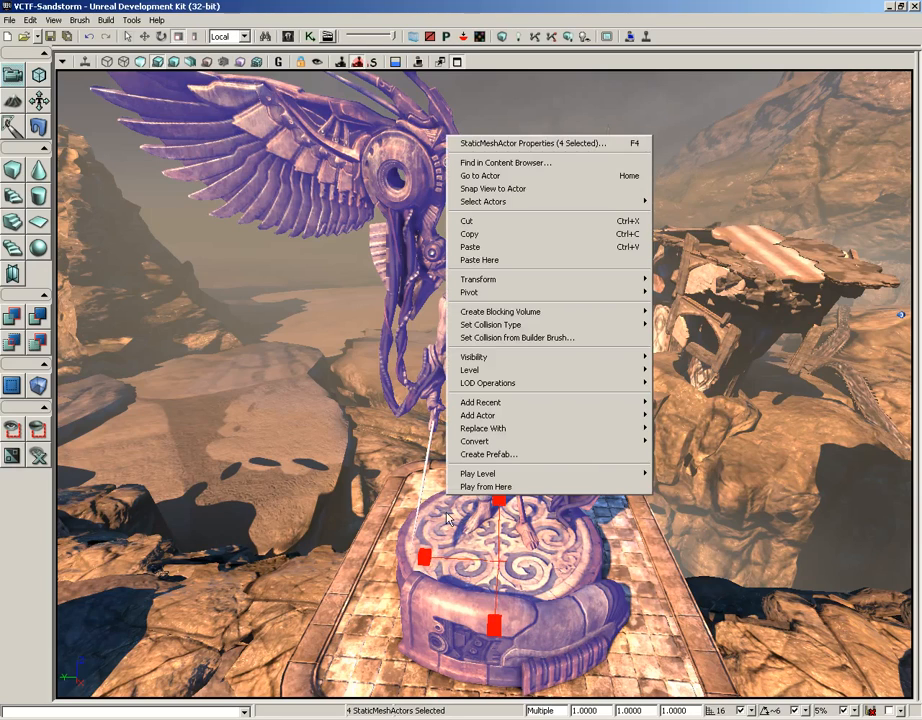
click(493, 456)
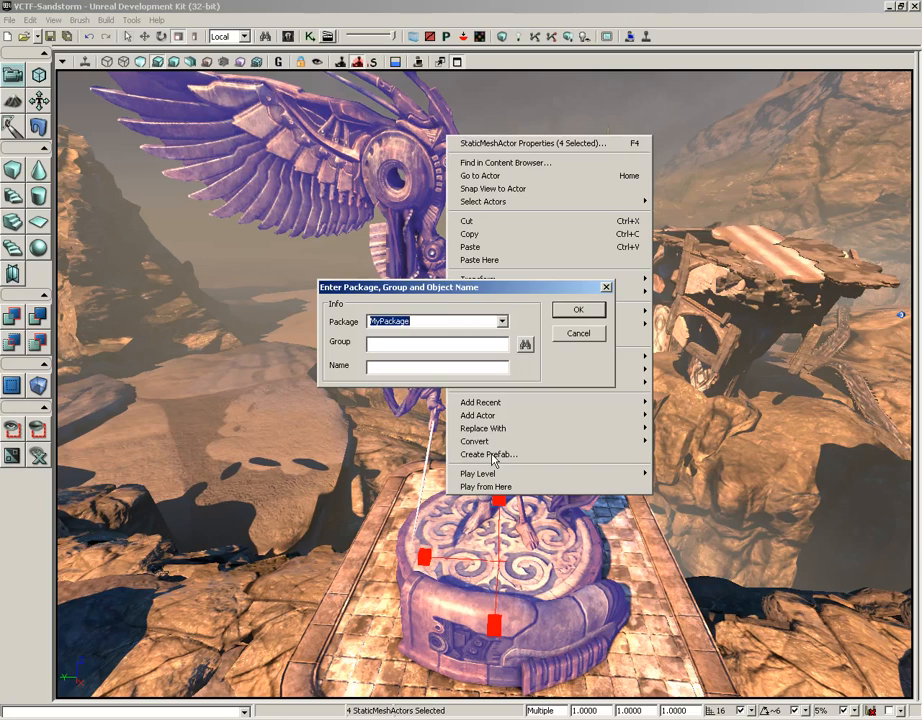
text(Temp_prefab)
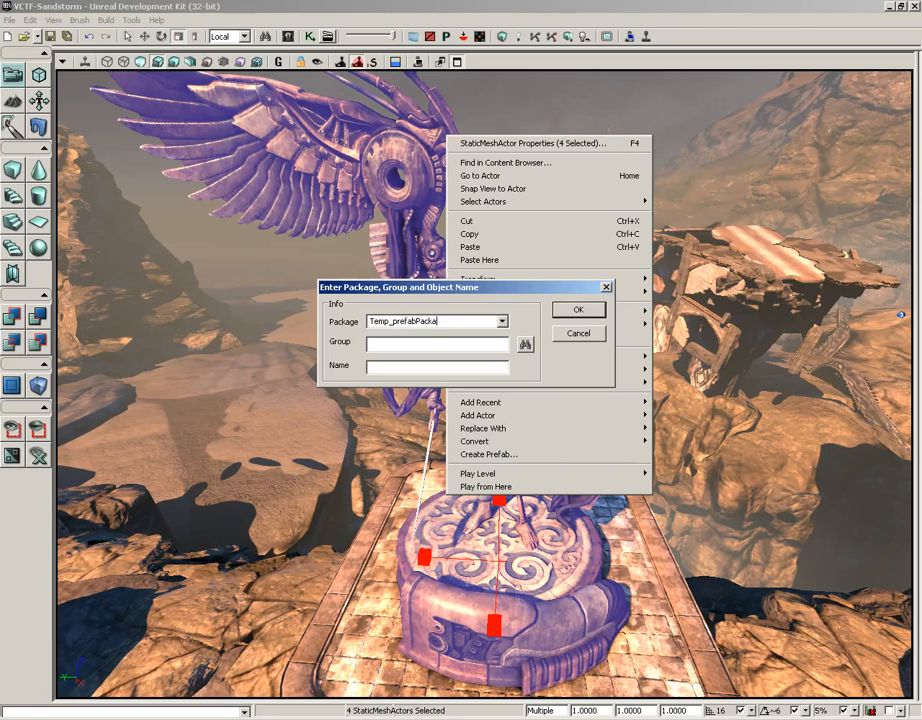
key(Tab)
text(Prefabs)
key(Tab)
text(CoolGrimReaperSTa)
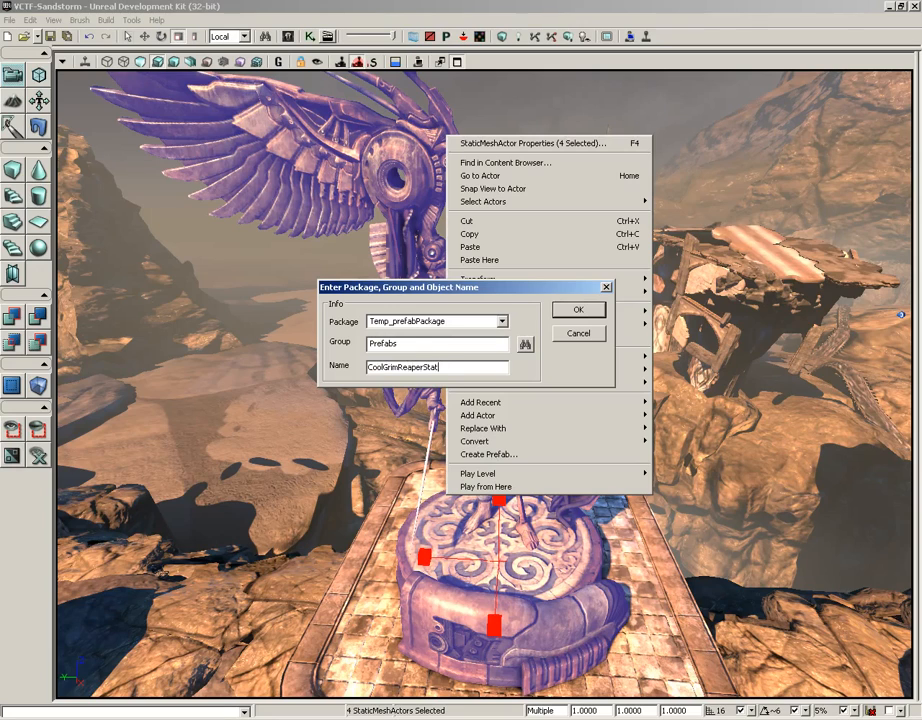
click(578, 309)
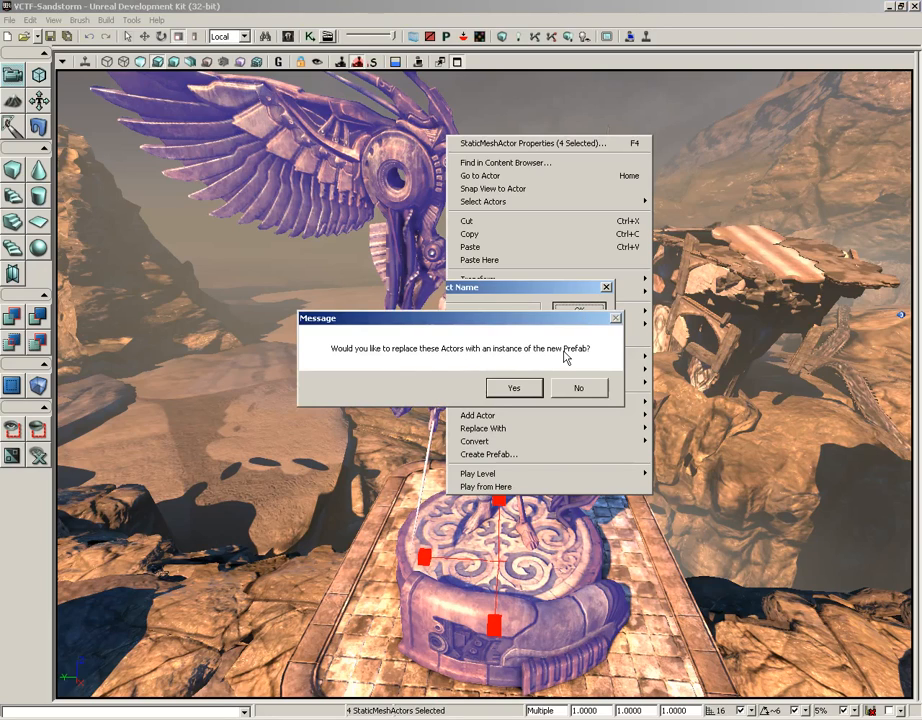
click(505, 387)
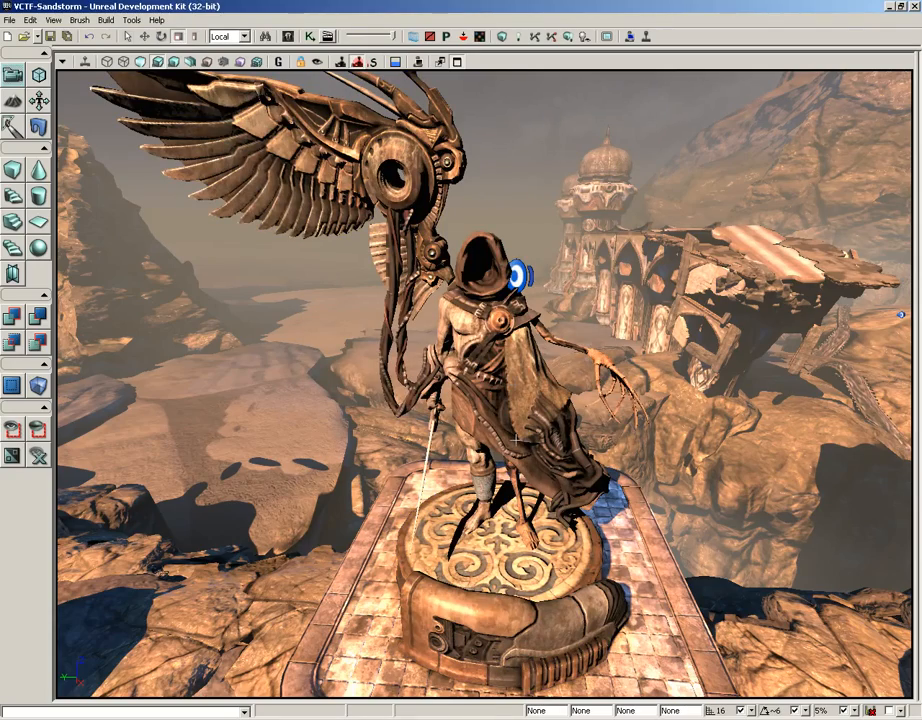
Check in game view that the prefab's hooded figure and wing can each be selected individually
right_drag(530, 450, 330, 438)
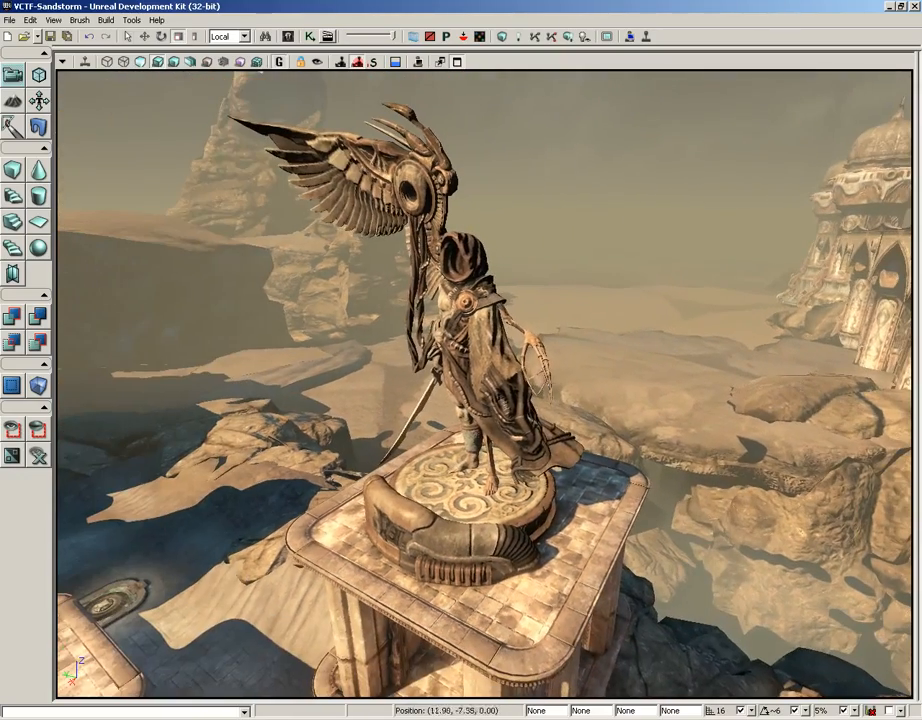
click(475, 340)
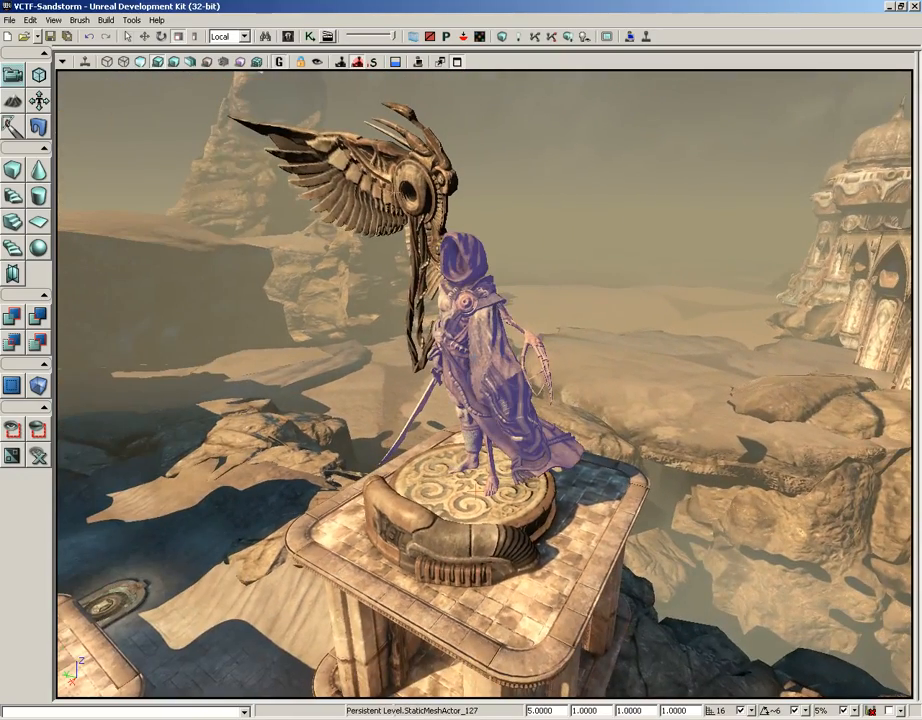
click(287, 133)
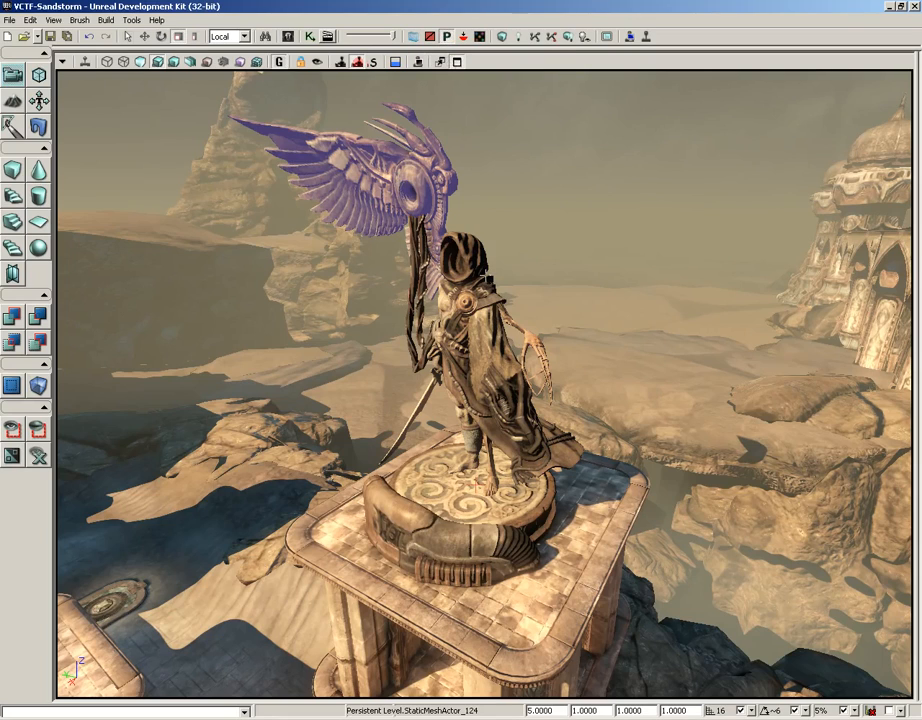
Enable Lock Prefabs from Selection, select the whole statue through one of its parts, and leave game view
click(447, 37)
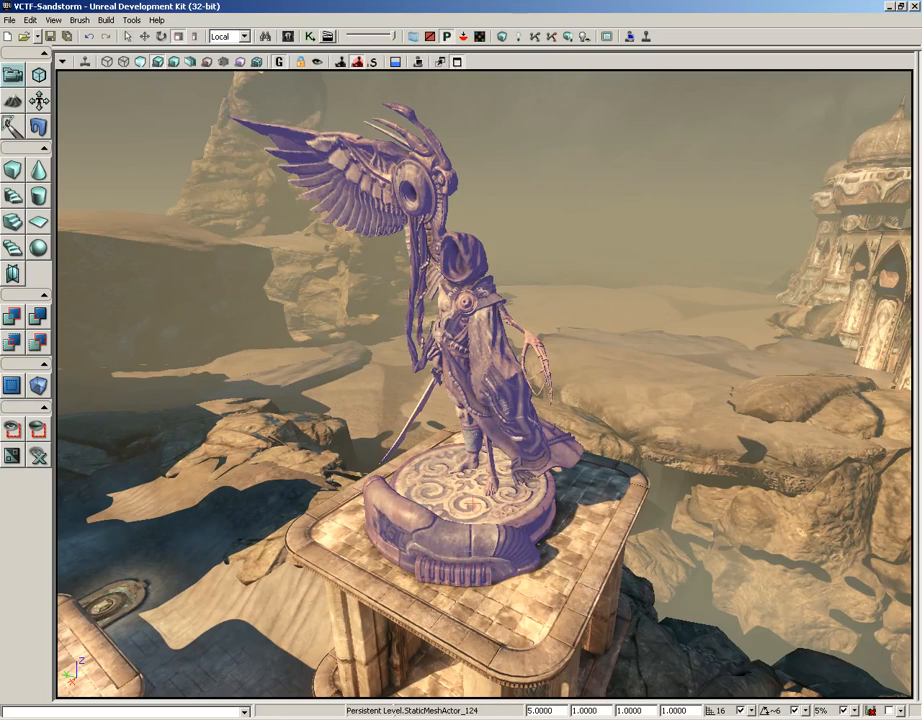
middle_drag(514, 455, 514, 560)
right_drag(514, 455, 622, 350)
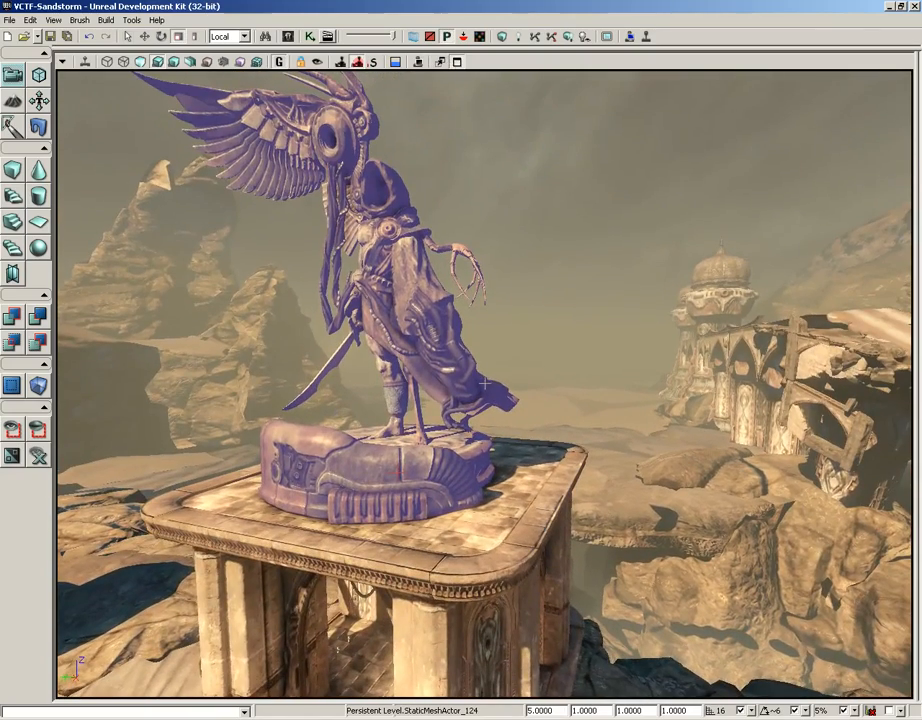
click(534, 373)
click(434, 348)
click(279, 62)
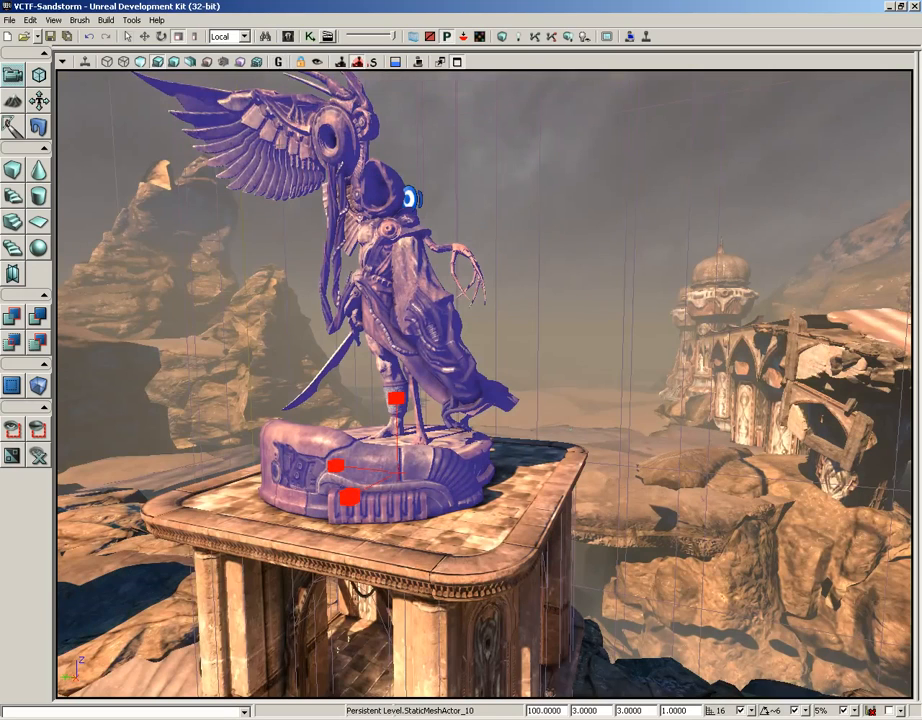
Disable the prefab lock and select the complete statue through the prefab icon inside its base
drag(278, 142, 315, 132)
middle_drag(483, 383, 483, 440)
drag(483, 440, 450, 260)
middle_drag(450, 343, 388, 360)
drag(388, 360, 388, 343)
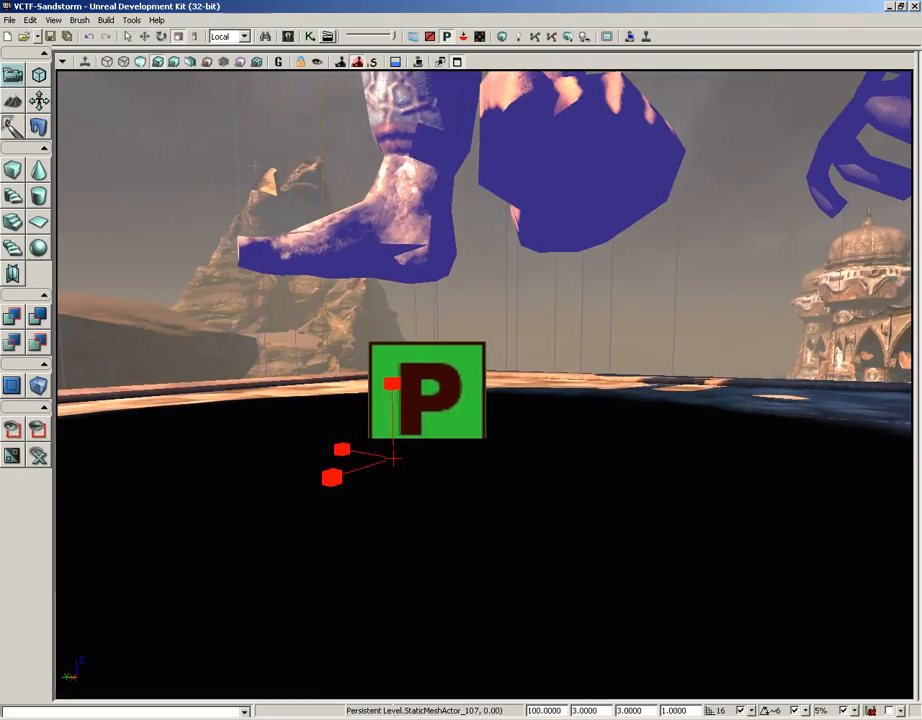
click(472, 362)
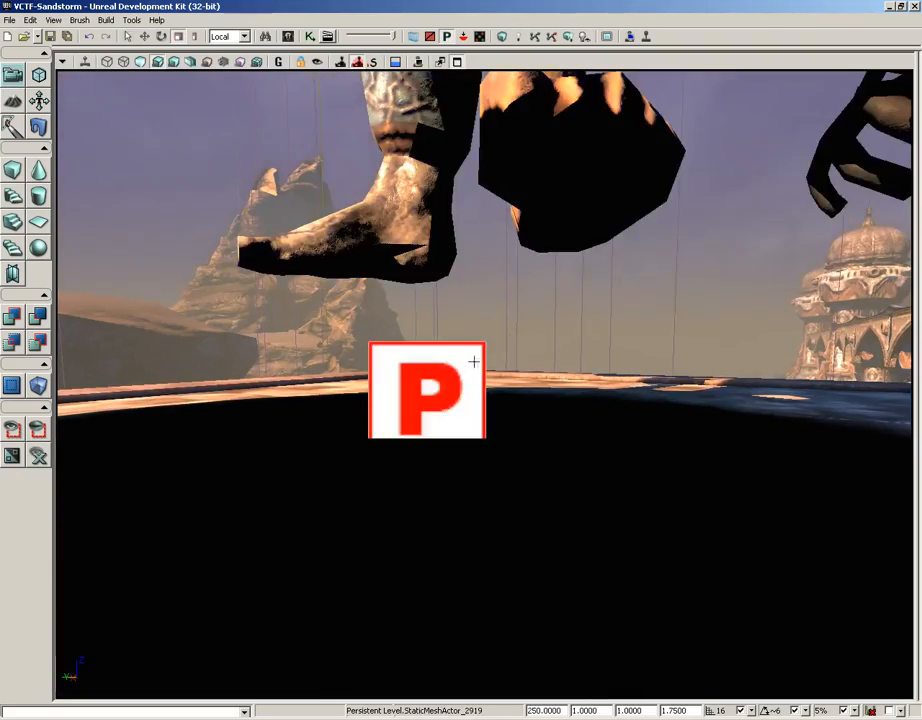
key(Escape)
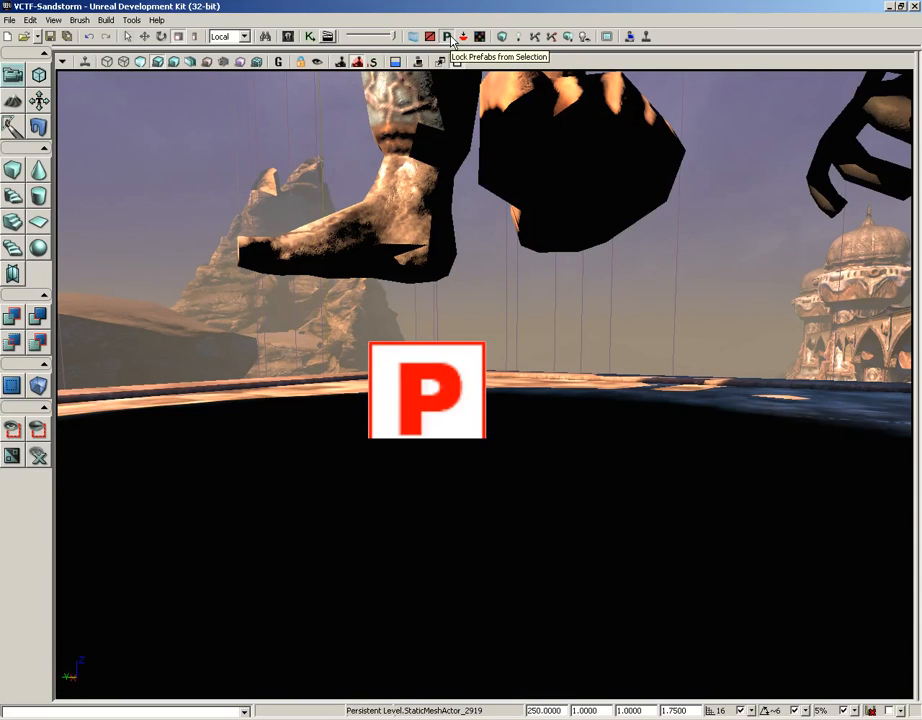
click(468, 363)
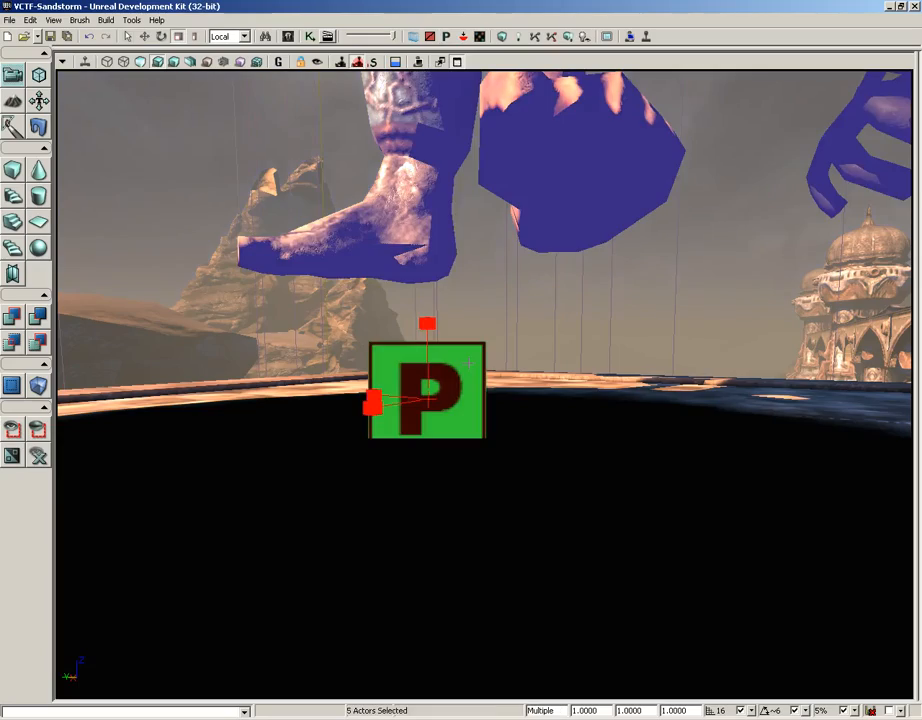
key(f)
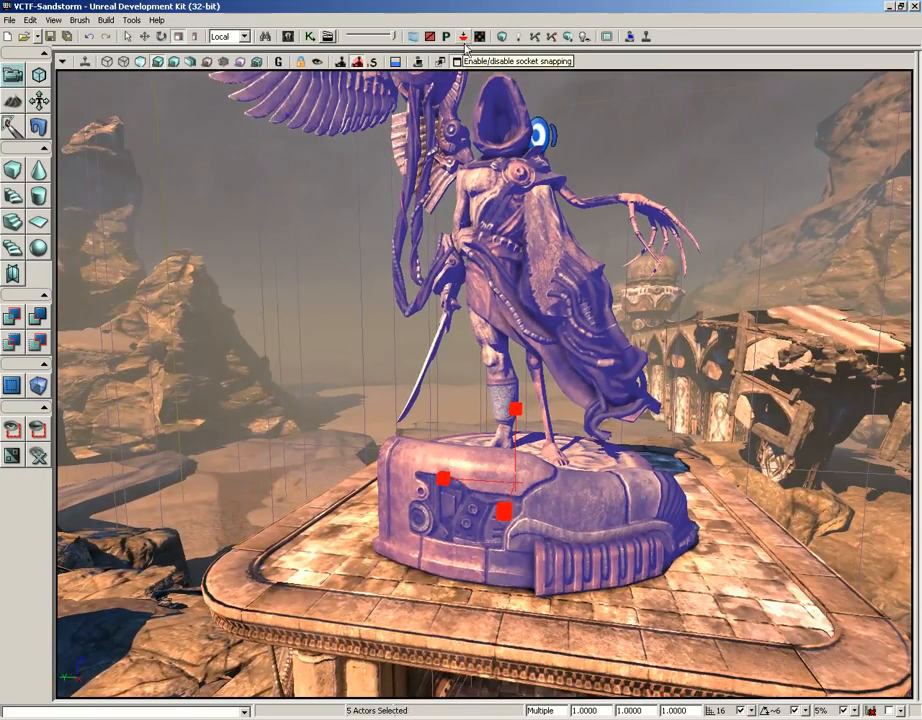
Hide the volume wireframes in the stone hall with the arched doorways
middle_drag(389, 337, 389, 593)
drag(389, 337, 84, 148)
middle_drag(84, 148, 64, 222)
drag(64, 222, 150, 113)
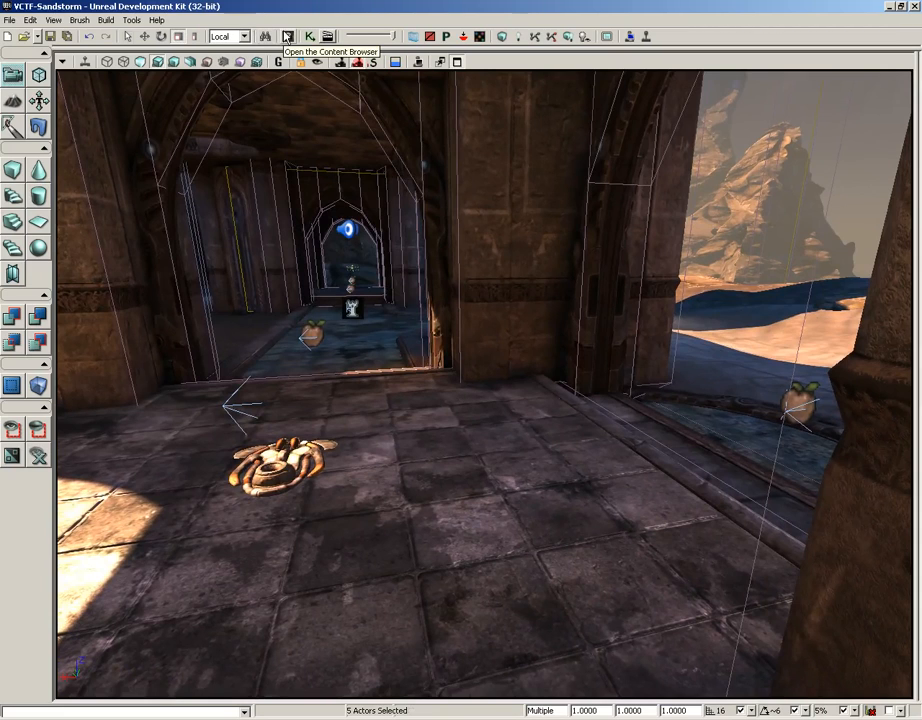
key(o)
right_drag(407, 197, 411, 206)
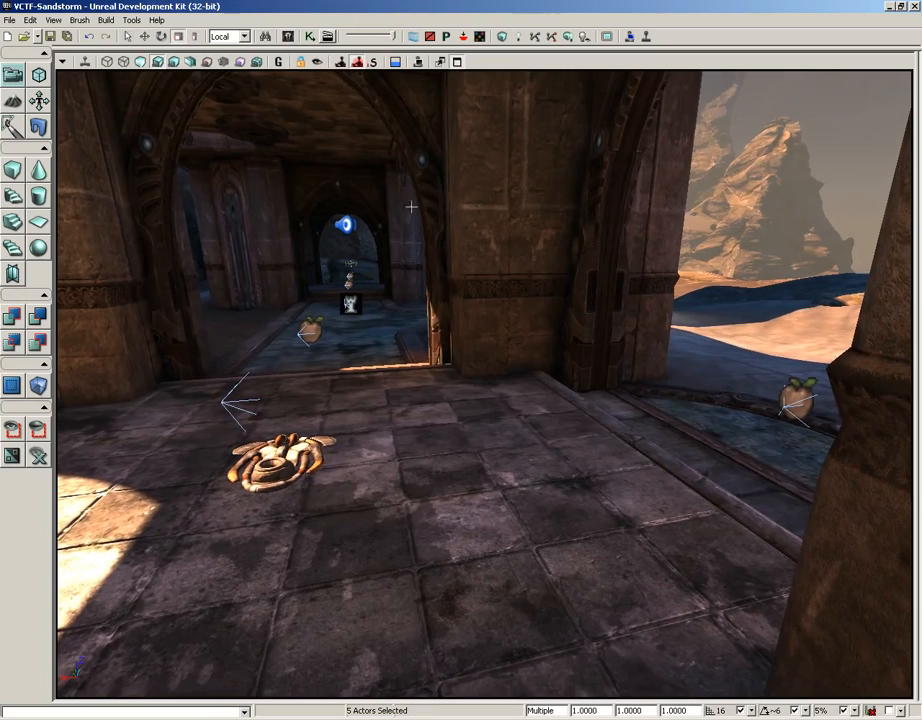
Clear the Content Browser's search filters, show only skeletal meshes from all assets, and select SK_CH_IronGuard_MaleA
click(288, 38)
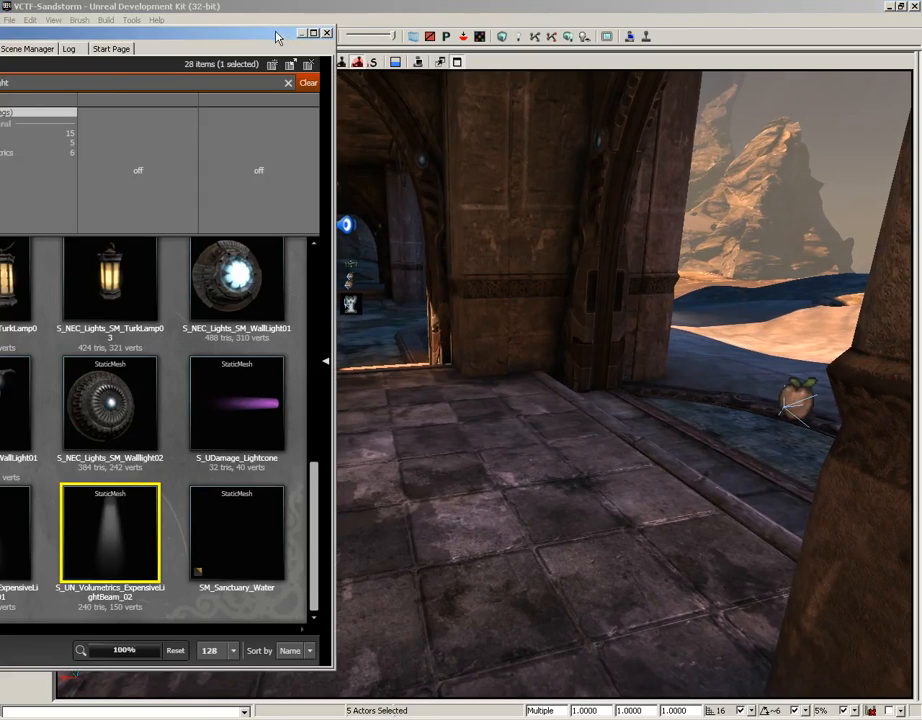
drag(278, 35, 751, 44)
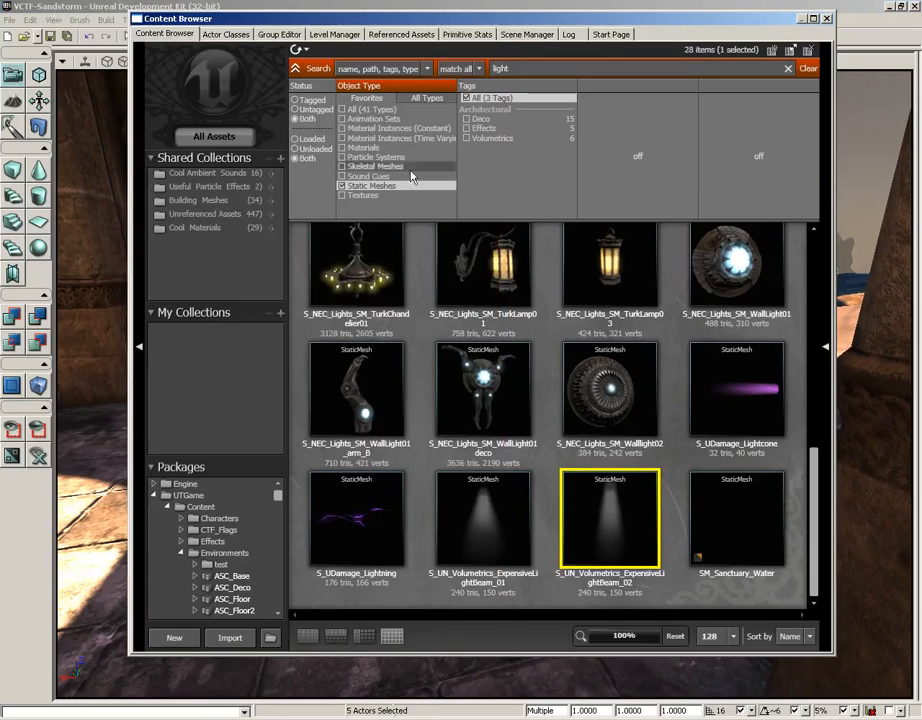
click(810, 68)
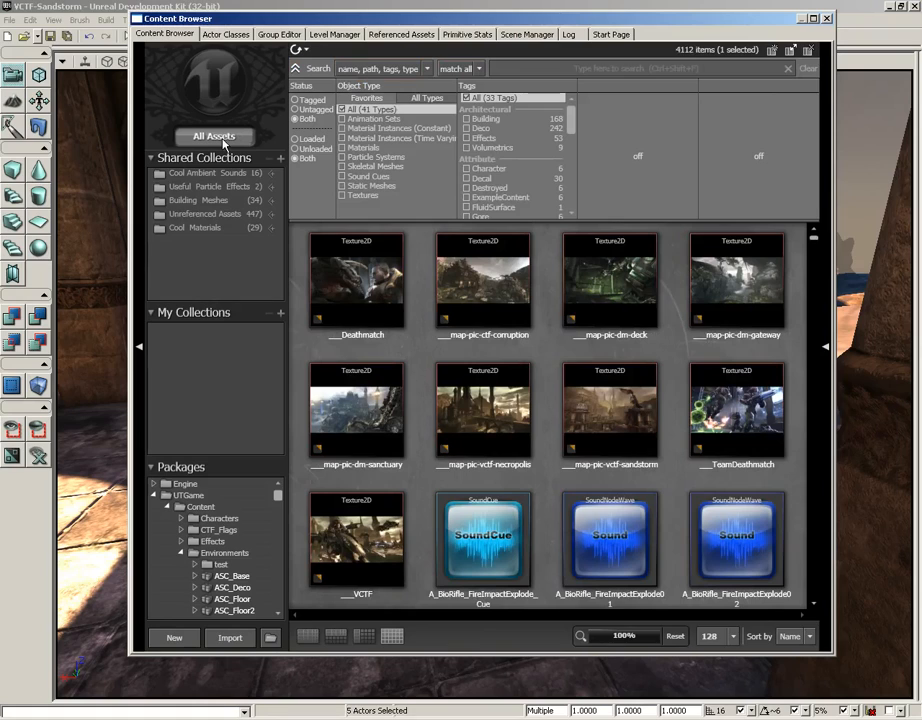
click(352, 167)
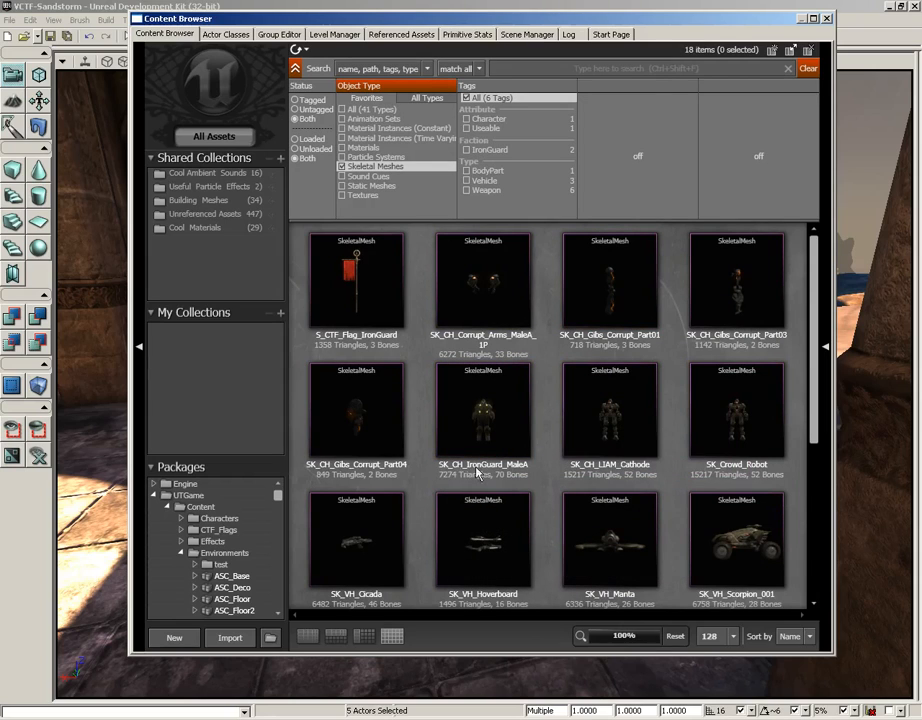
click(490, 418)
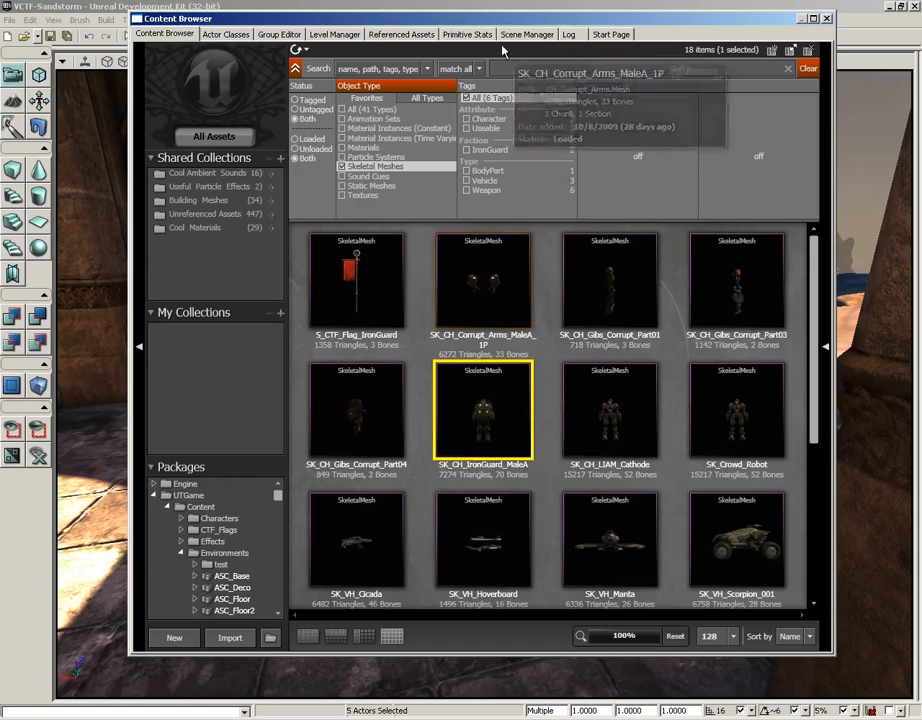
Place the SK_CH_IronGuard_MaleA skeletal mesh on the hall's stone floor, put the Content Browser away, and activate the Translate tool
drag(497, 24, 822, 22)
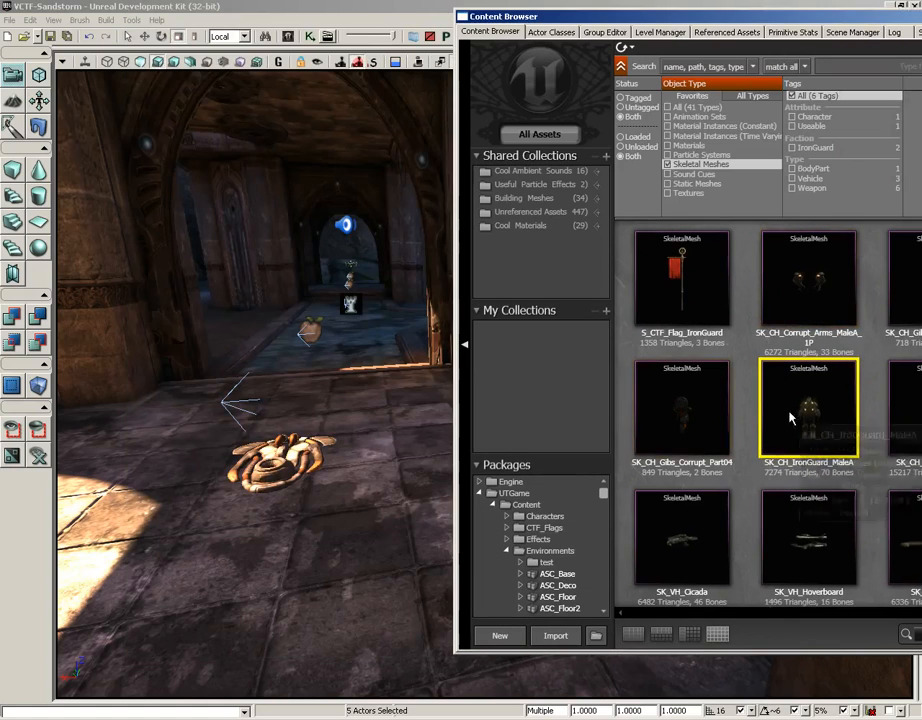
drag(563, 408, 403, 450)
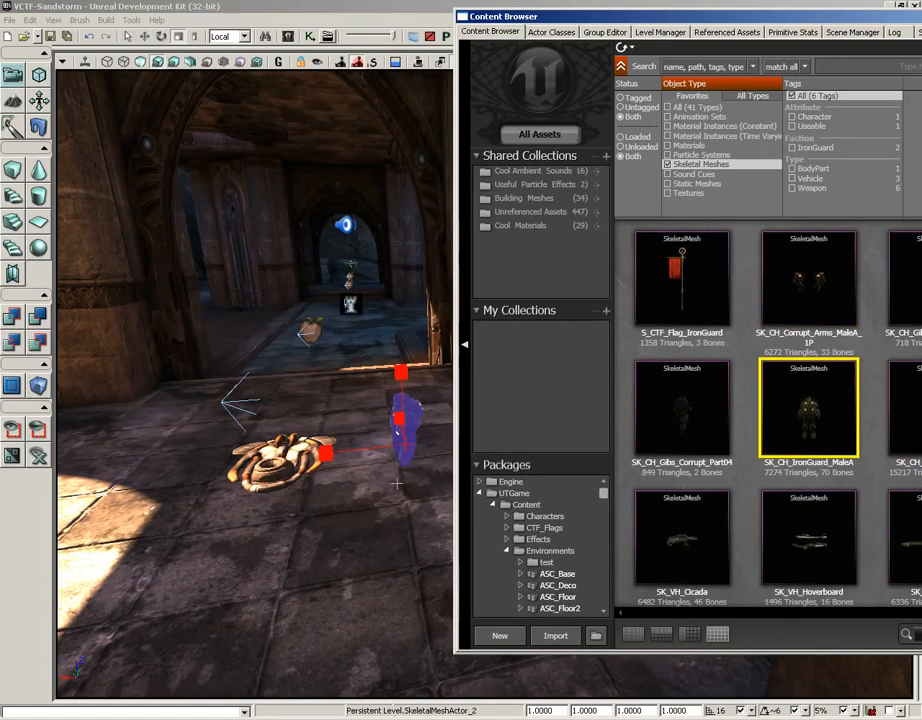
drag(834, 15, 607, 20)
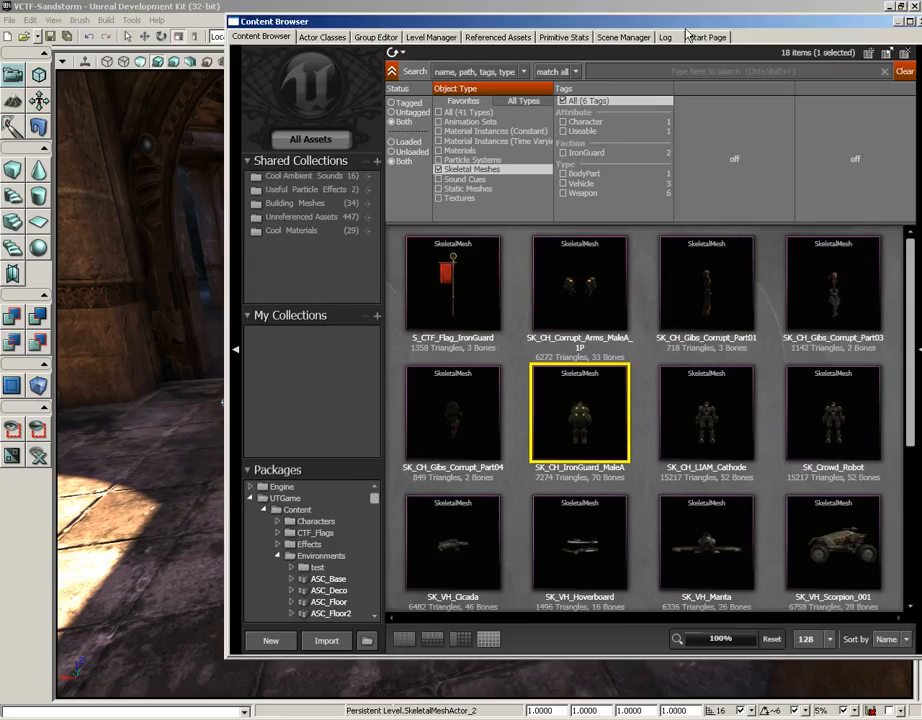
click(900, 21)
drag(478, 330, 461, 315)
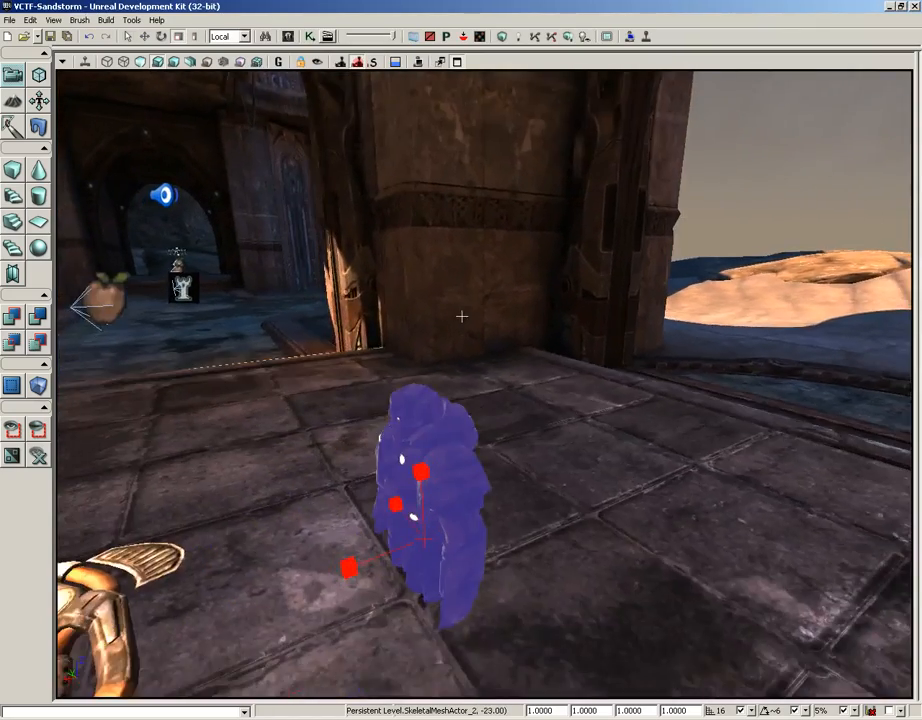
mouse_move(461, 315)
middle_down()
mouse_move(457, 325)
mouse_move(465, 320)
middle_up()
key(w)
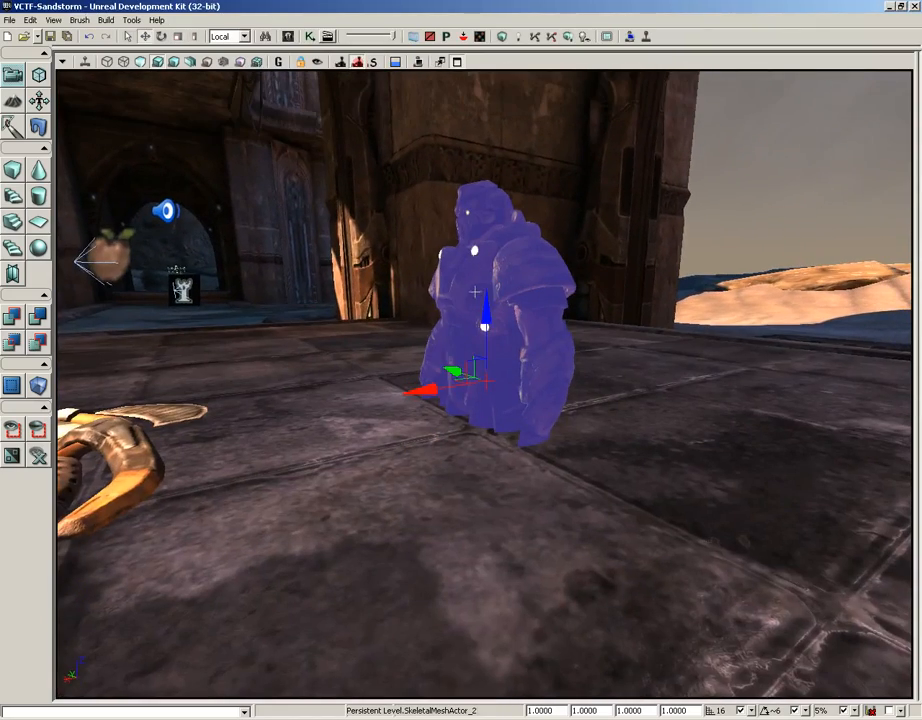
Raise the armored character mesh along its vertical axis until its feet stand on the hall's stone floor
drag(490, 308, 490, 288)
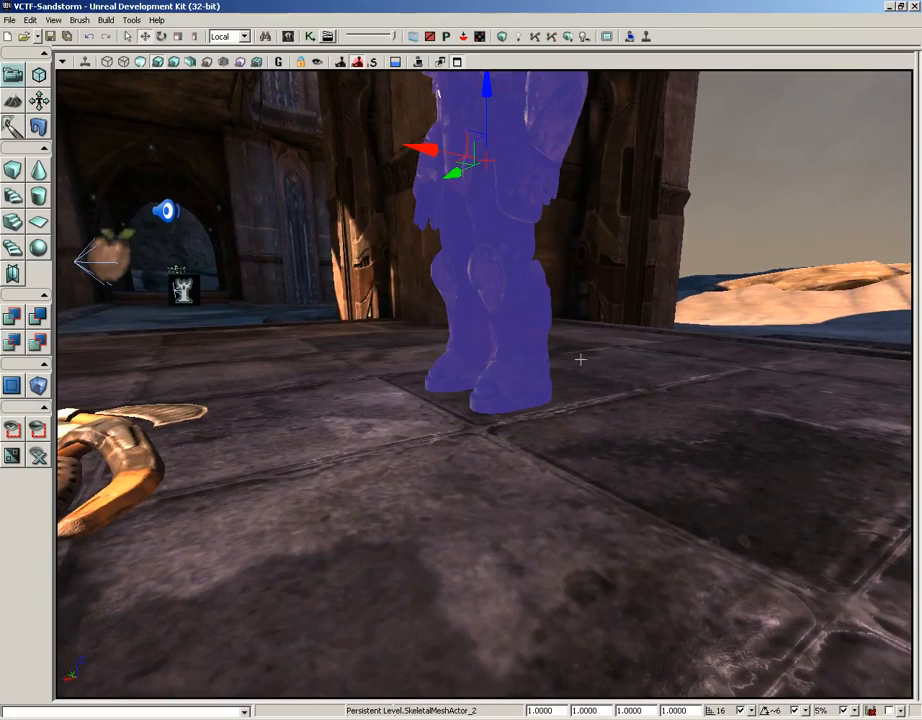
drag(607, 313, 569, 293)
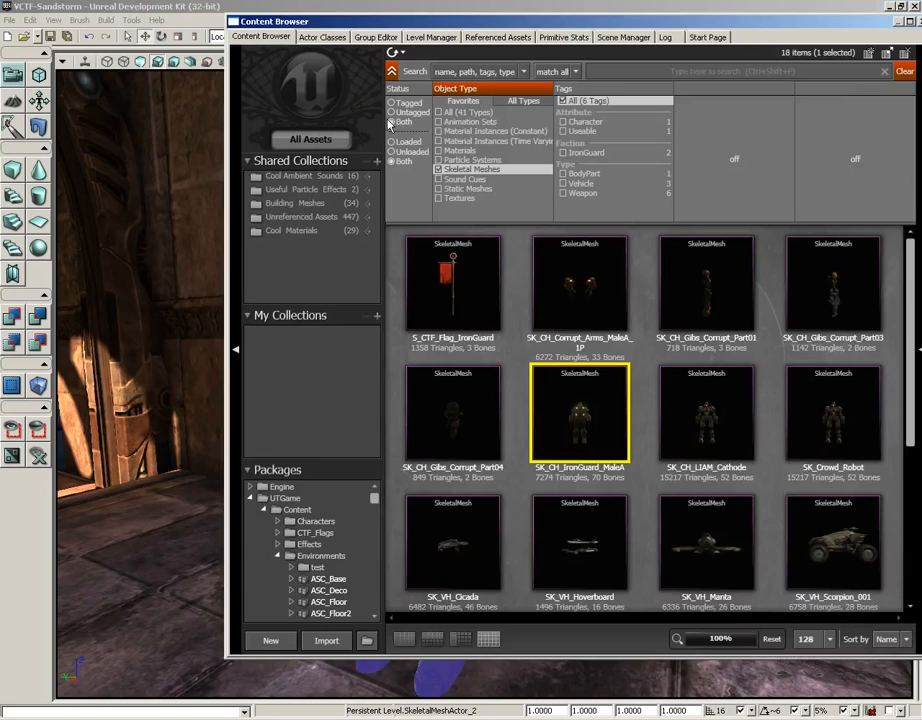
Select the SK_WP_ShockRifle_3P skeletal mesh in the Content Browser
click(287, 36)
drag(503, 22, 431, 15)
drag(838, 284, 838, 432)
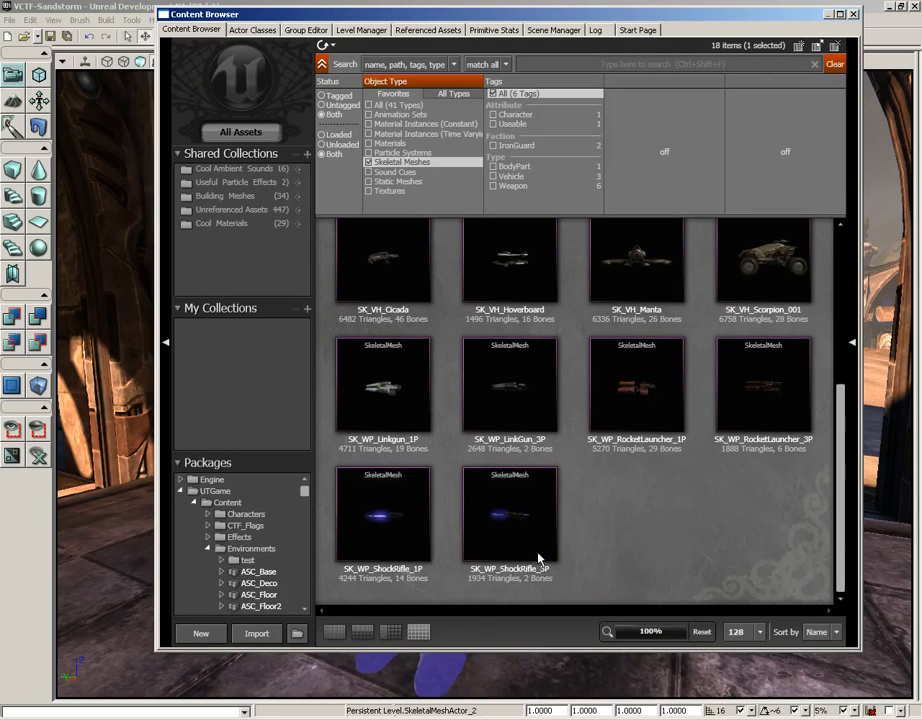
mouse_move(397, 535)
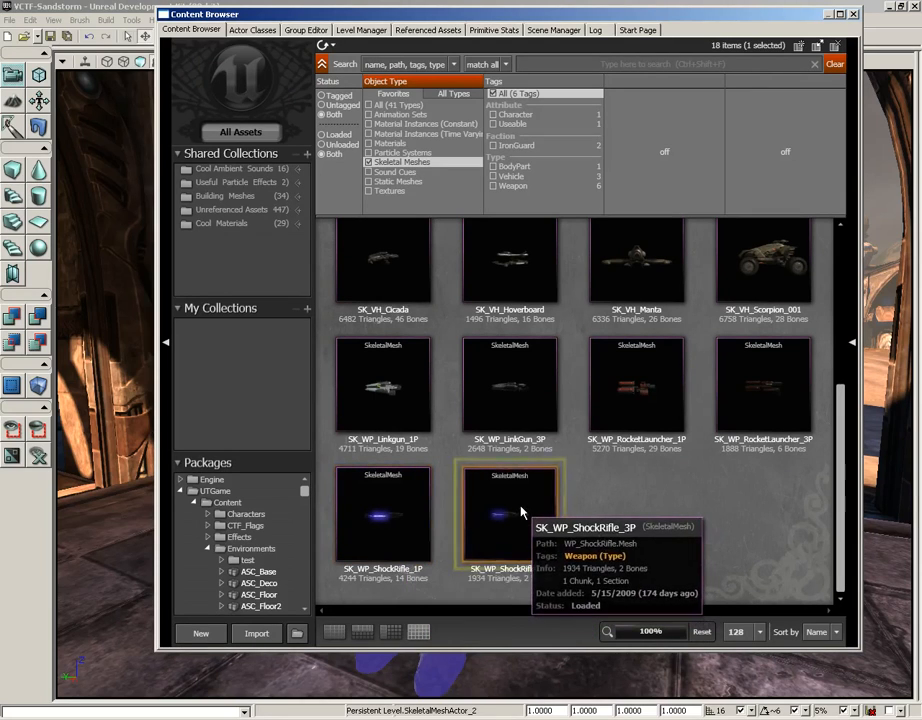
click(525, 560)
Place the SK_WP_ShockRifle_3P skeletal mesh on the stone floor beside the armored character
drag(597, 15, 790, 4)
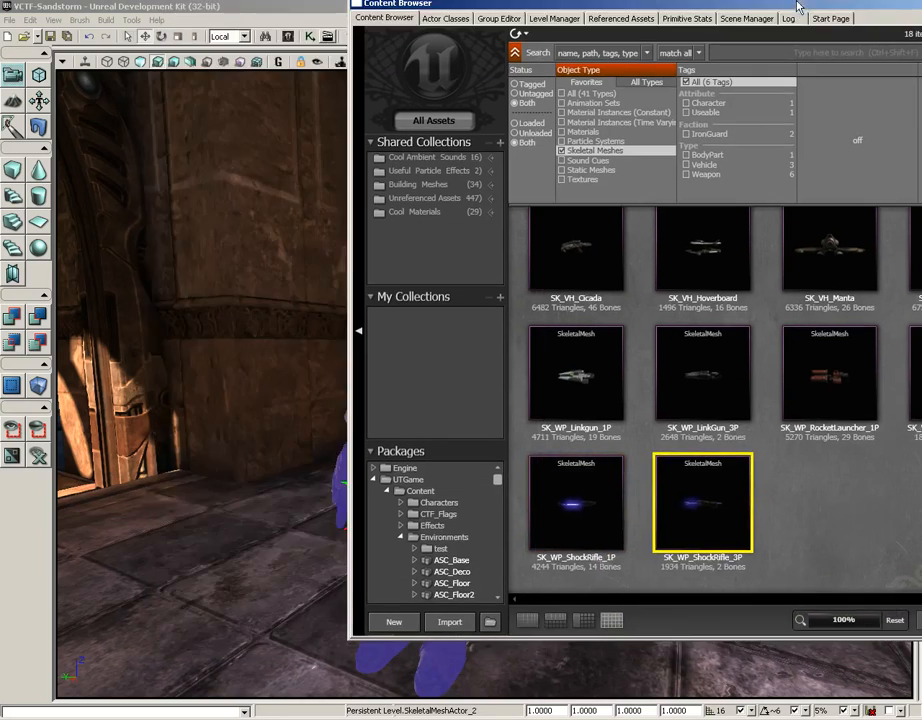
drag(697, 552, 228, 558)
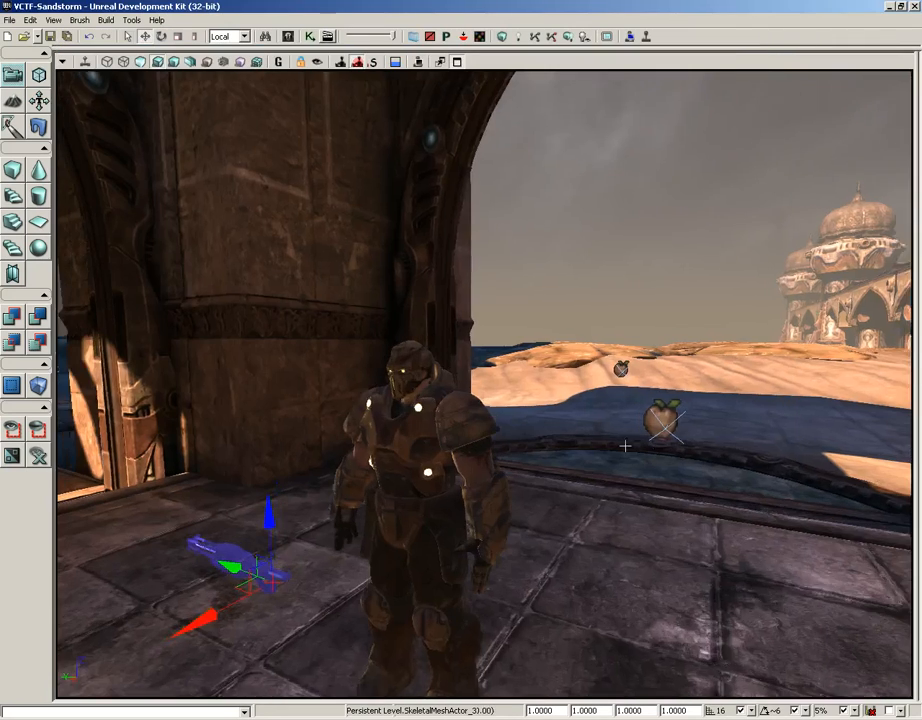
middle_drag(625, 446, 605, 440)
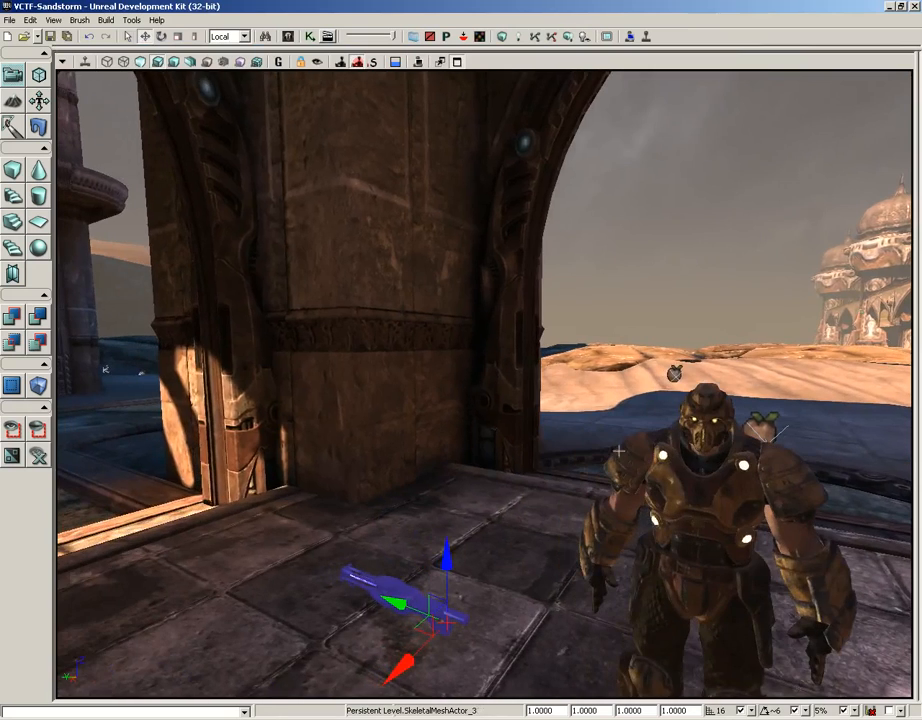
right_drag(605, 440, 574, 425)
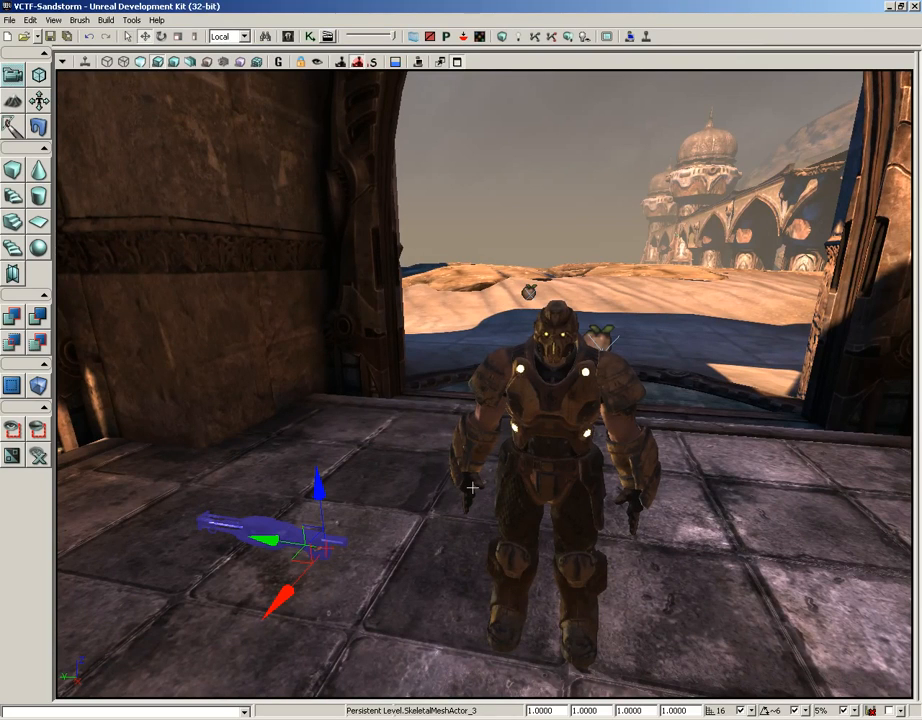
Enable socket snapping, snap the shock rifle to the character's right-hand socket, and disable socket snapping again
click(464, 38)
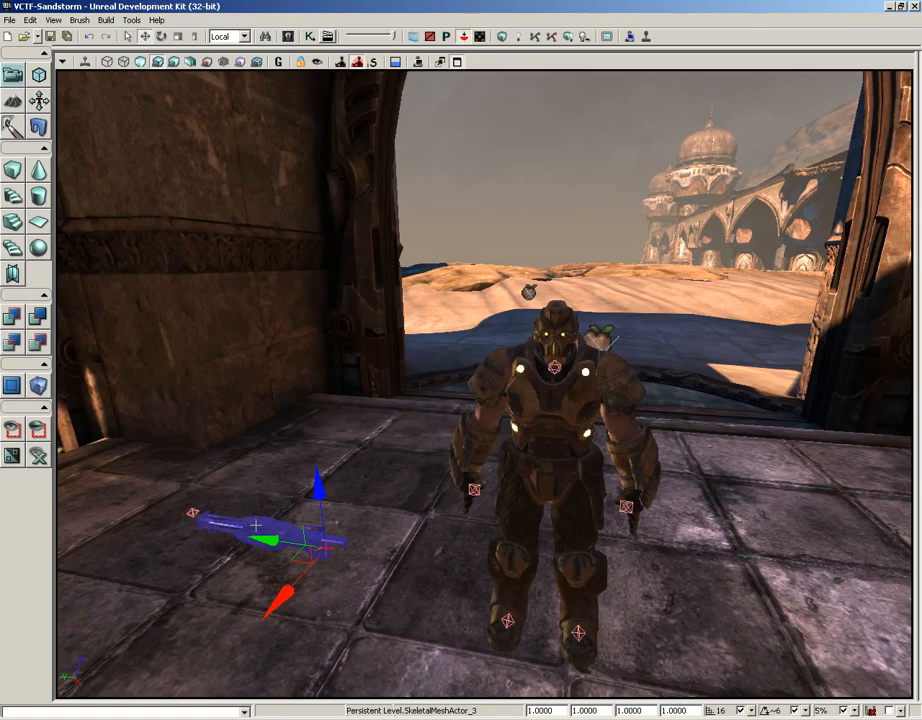
click(475, 492)
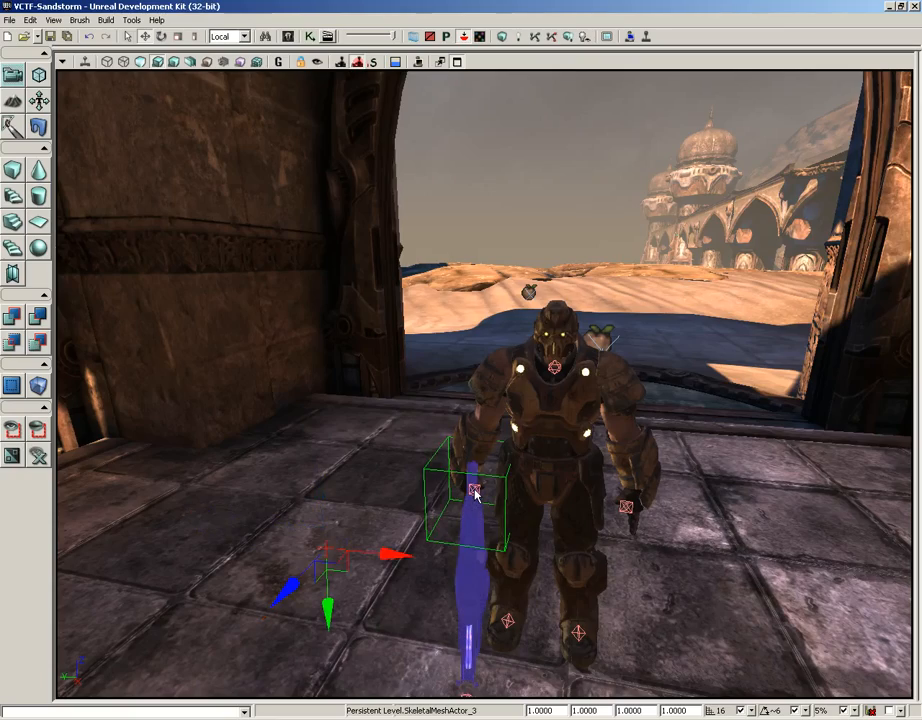
drag(377, 452, 523, 429)
scroll(523, 425, up, 5)
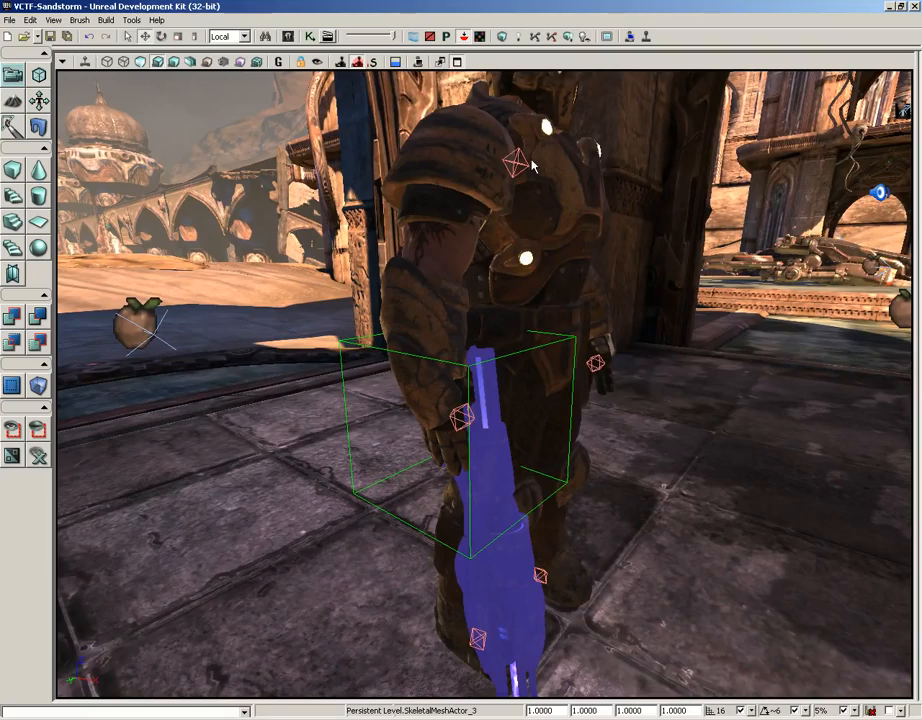
click(465, 37)
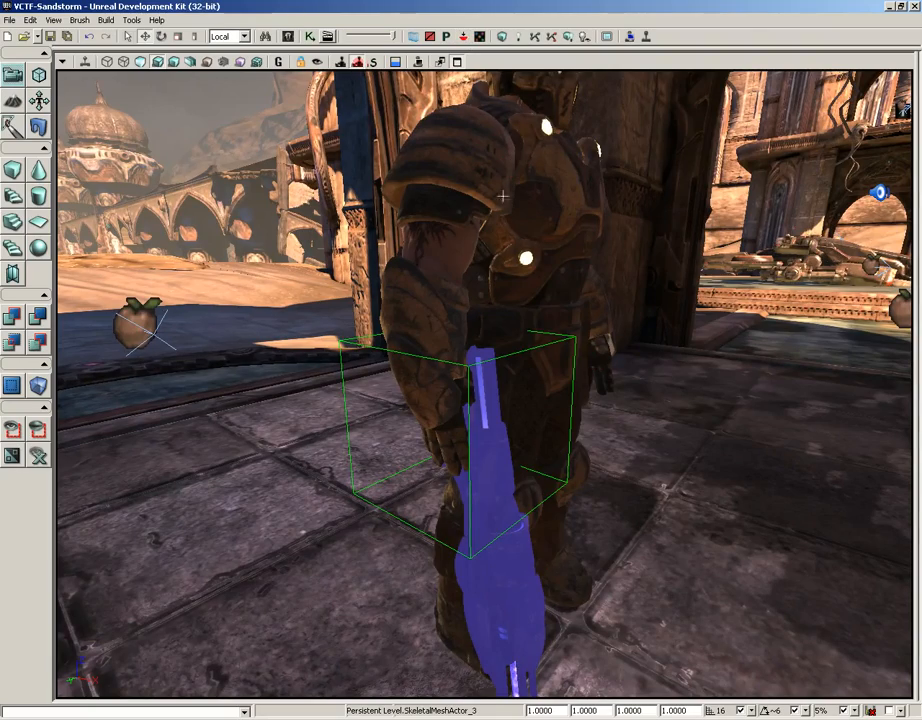
Clear the Content Browser filters, show only particle systems, and search for "shock"
drag(606, 297, 725, 350)
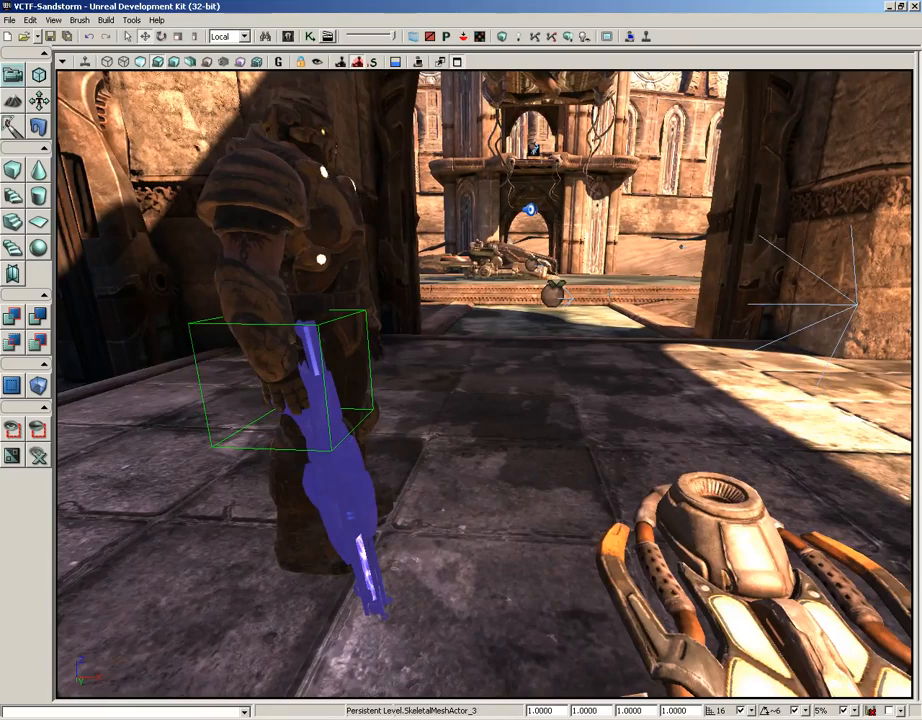
drag(725, 350, 740, 220)
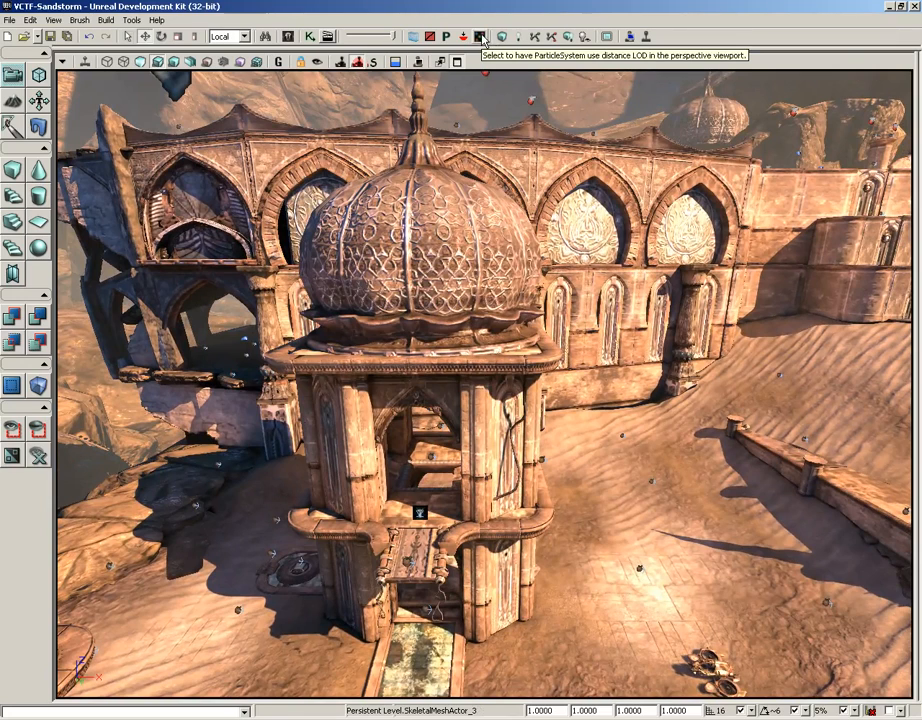
middle_drag(600, 383, 616, 66)
mouse_move(616, 66)
mouse_down()
mouse_move(610, 50)
mouse_move(480, 45)
mouse_move(511, 66)
mouse_move(440, 62)
mouse_move(612, 67)
mouse_up()
click(290, 37)
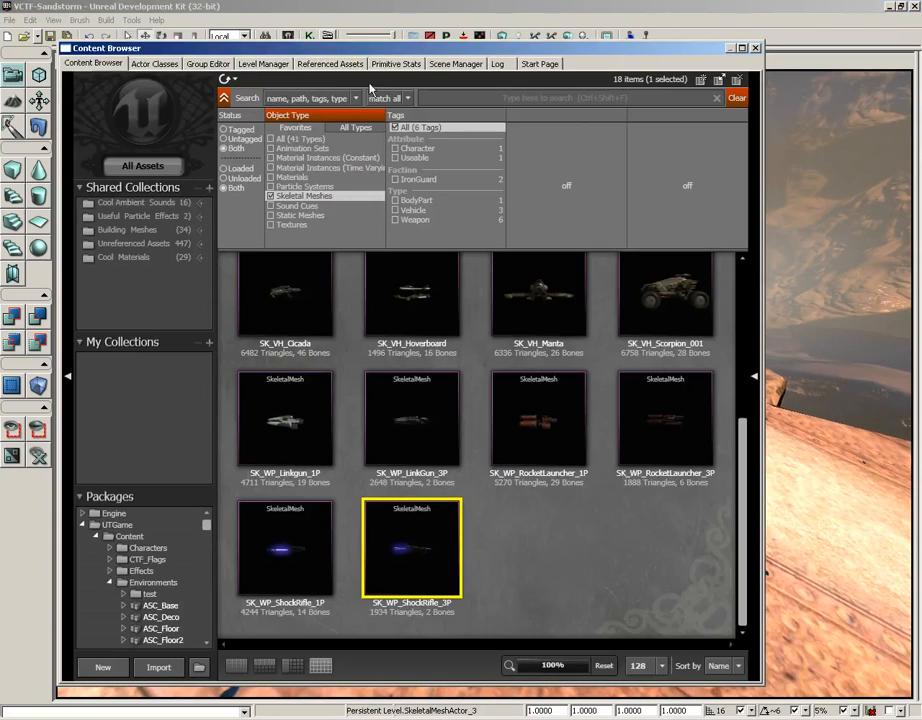
click(739, 99)
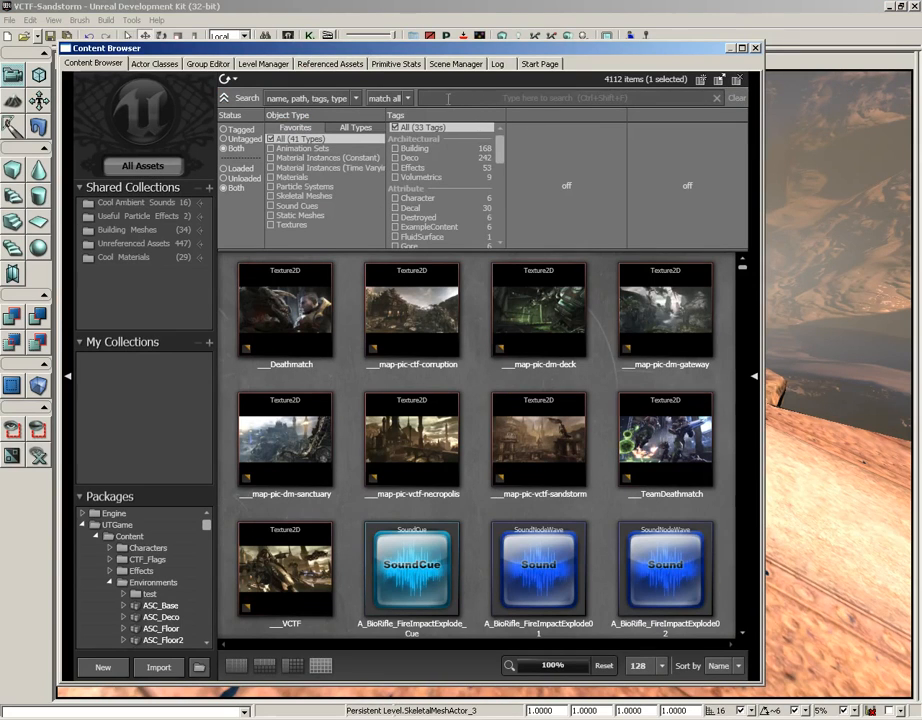
click(312, 190)
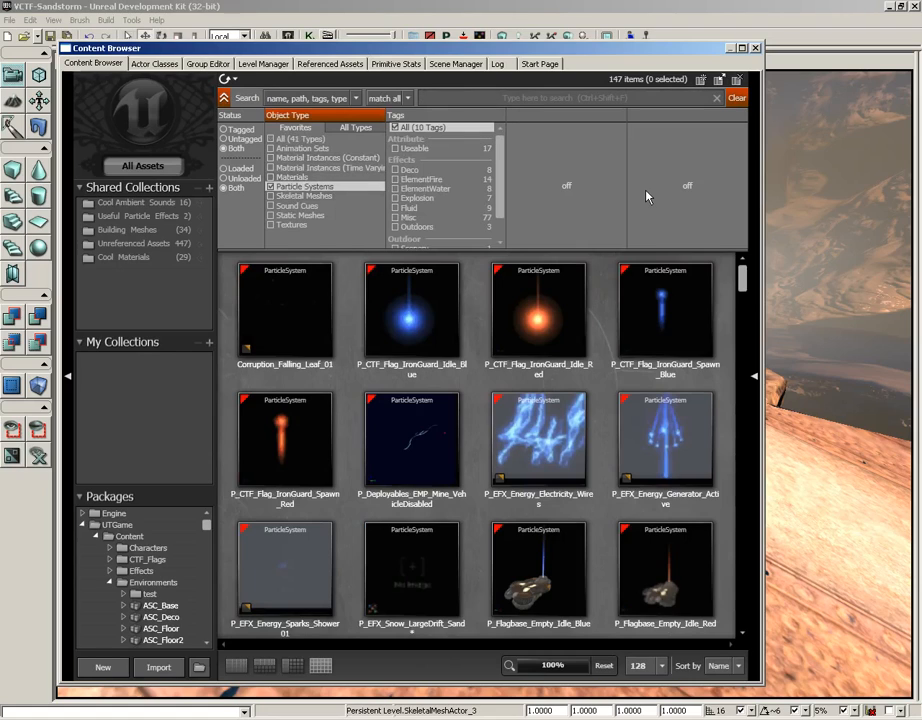
key(ctrl+shift+f)
text(shock)
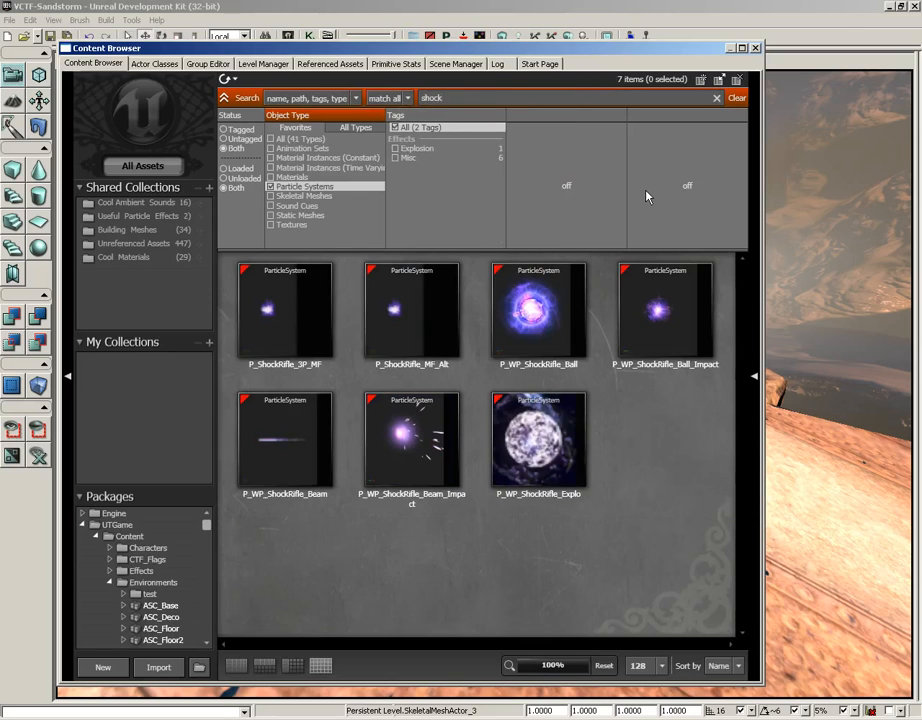
mouse_move(521, 354)
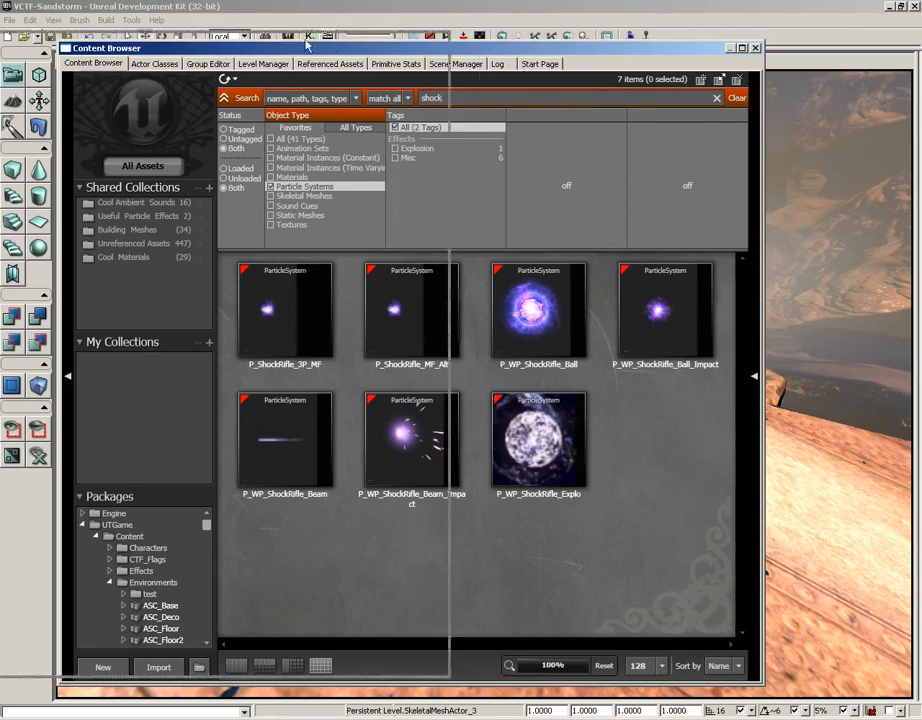
Place the P_WP_ShockRifle_Ball particle system on the rooftop, put the Content Browser away, and raise the emitter above the surface
drag(596, 54, 217, 44)
drag(160, 305, 487, 465)
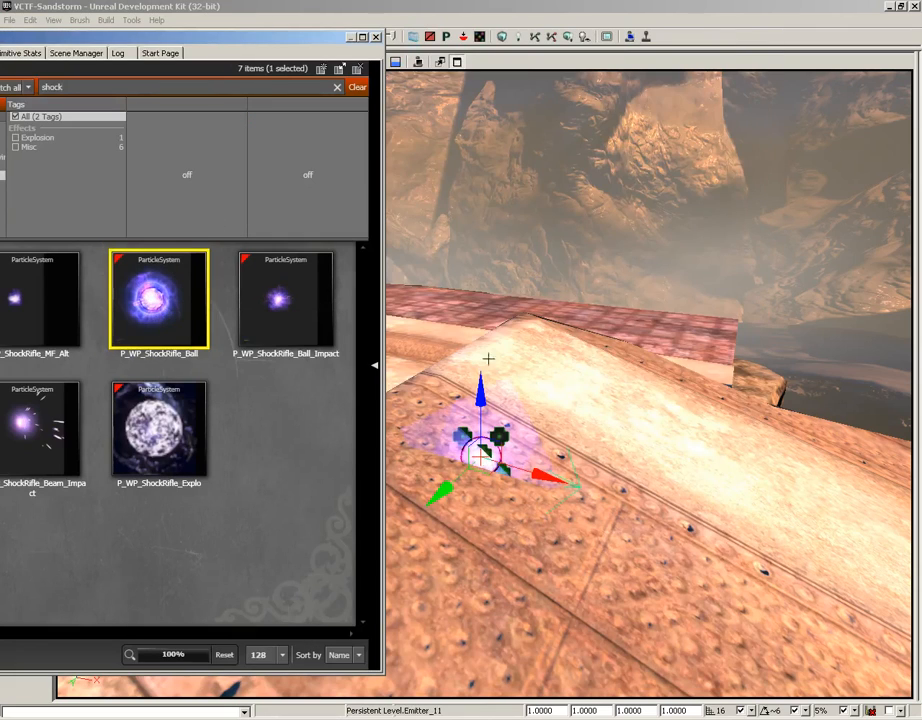
click(376, 37)
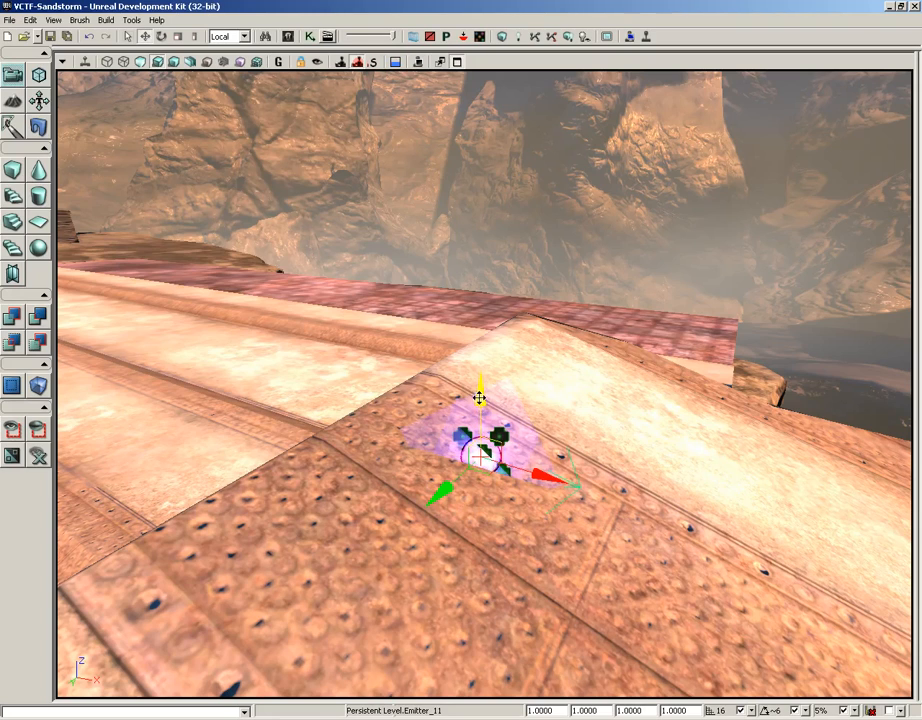
drag(481, 393, 481, 369)
right_drag(466, 516, 388, 490)
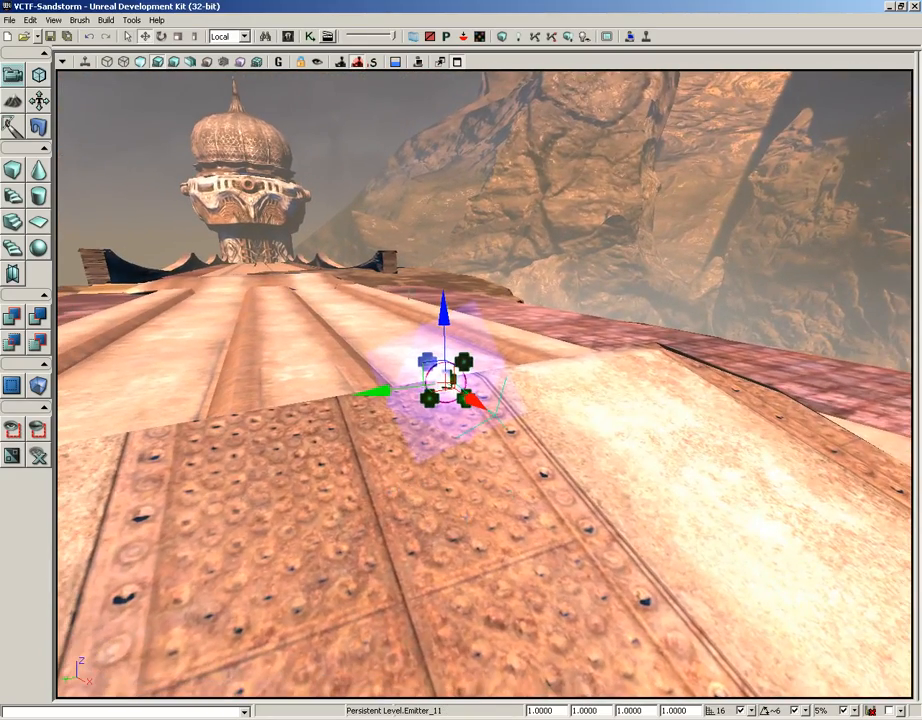
Turn on Game View and real-time playback in the viewport showing the shock ball on the roof
click(278, 62)
right_drag(525, 505, 511, 501)
click(510, 501)
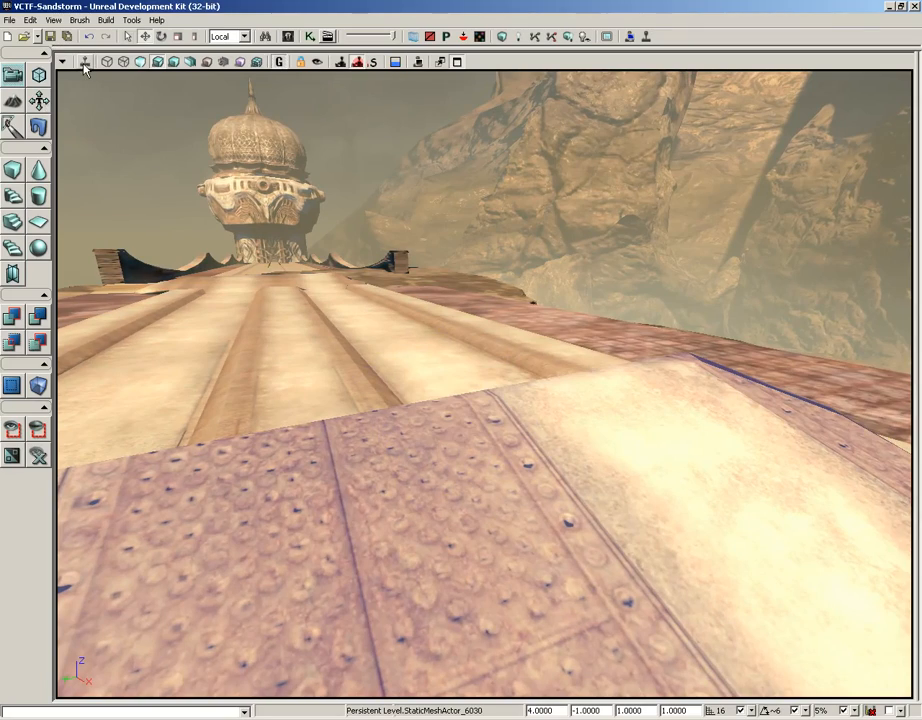
right_drag(213, 452, 365, 418)
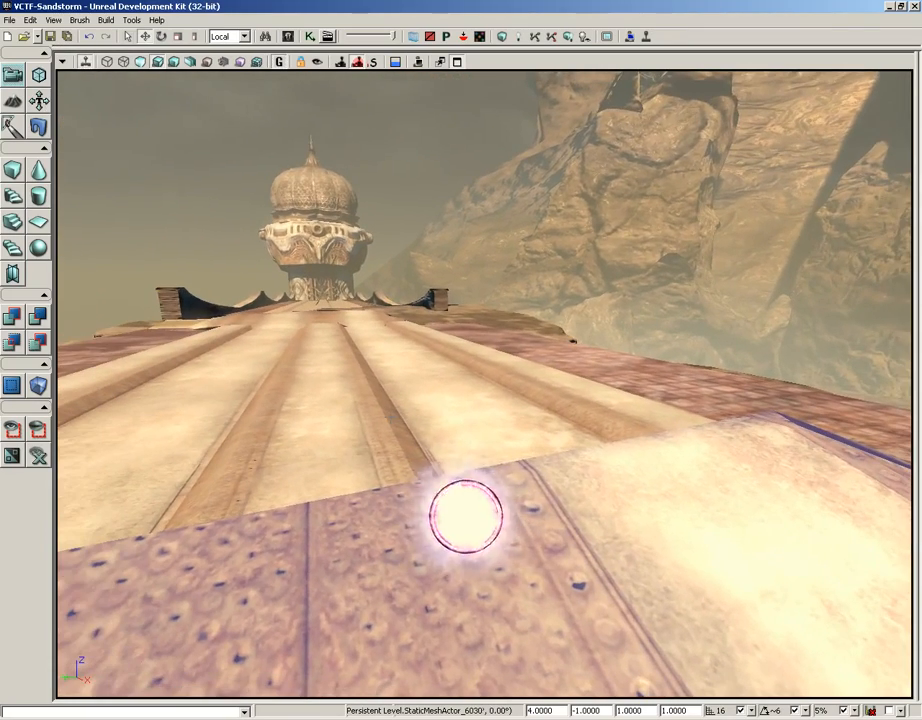
Open the P_WP_ShockRifle_Ball particle system in UnrealCascade and arrange its window so the preview and emitters are fully visible
click(291, 37)
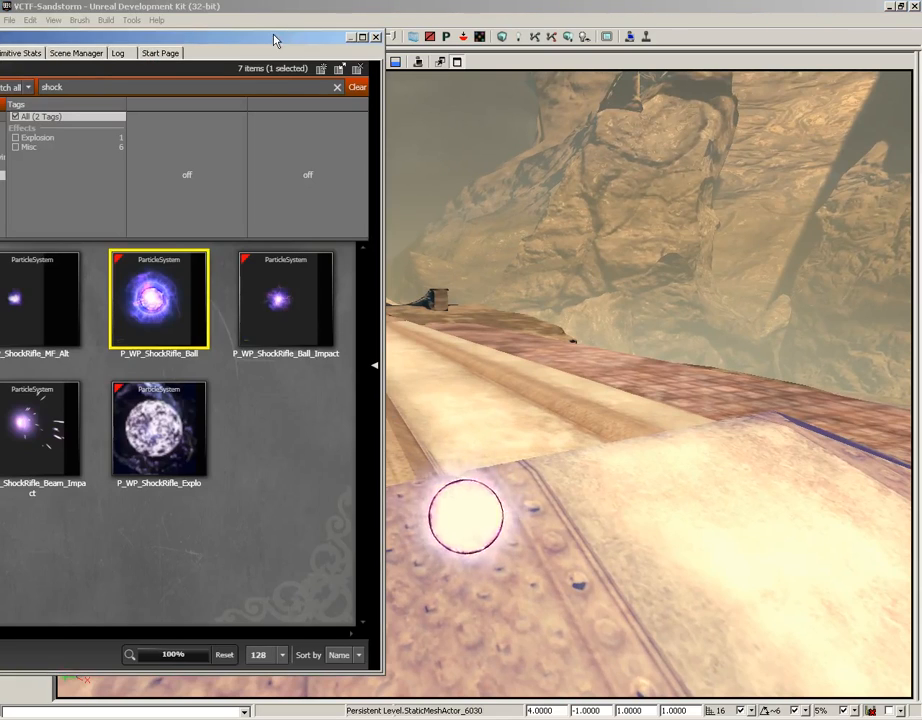
drag(270, 38, 690, 25)
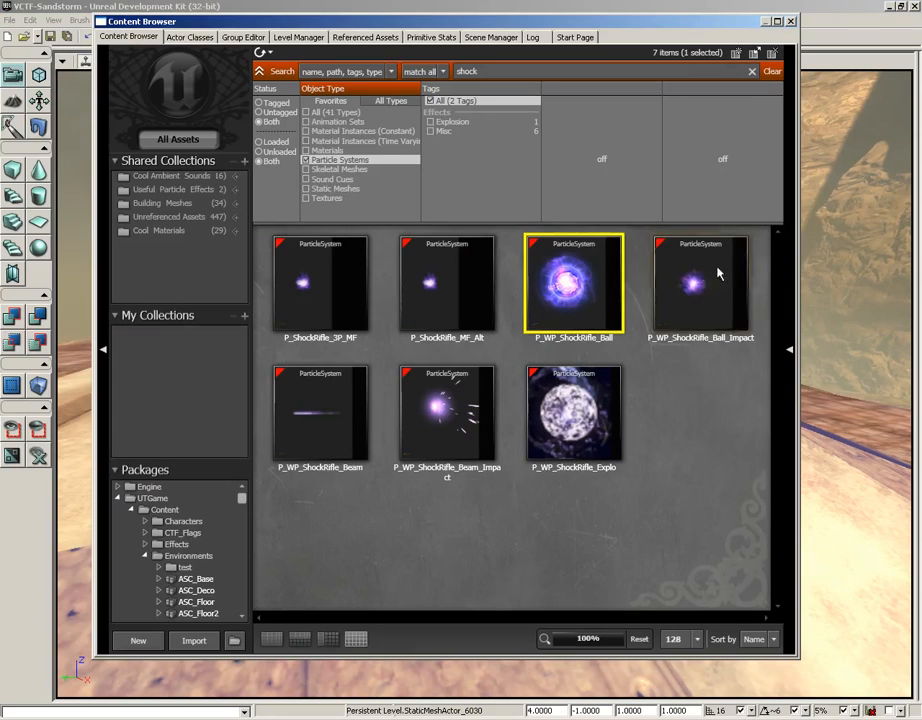
double_click(555, 293)
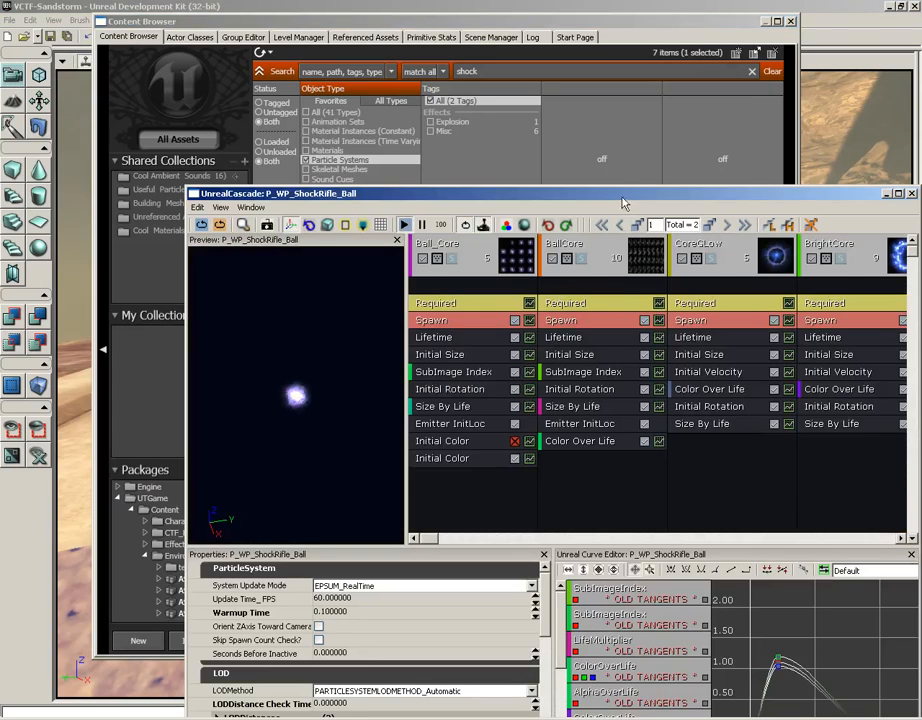
drag(600, 193, 539, 78)
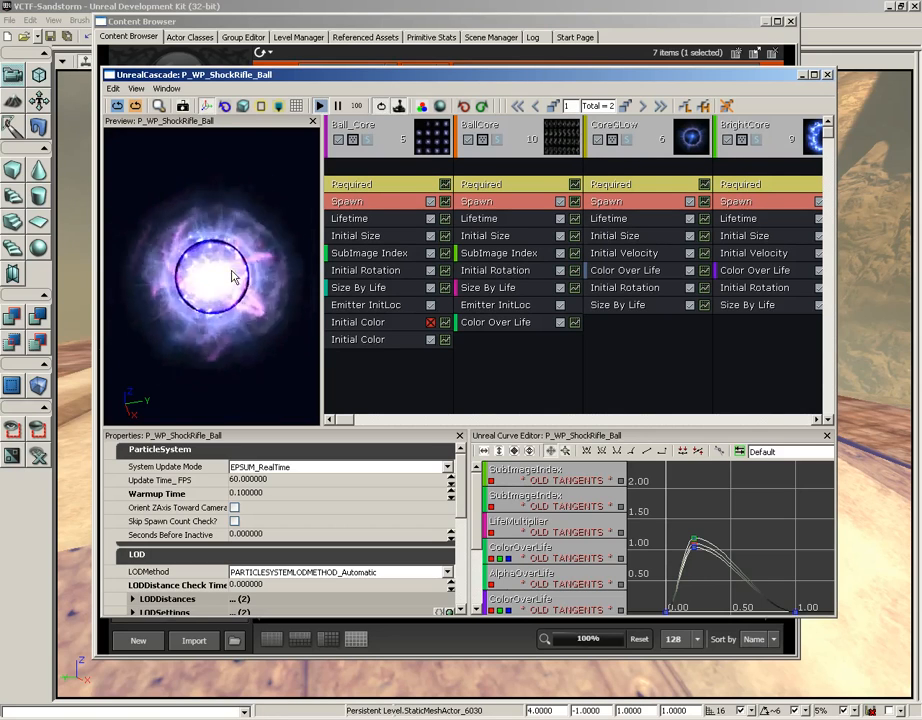
Compare the shock ball's LOD levels 1 and 2 in the preview, then close UnrealCascade and the Content Browser
click(644, 107)
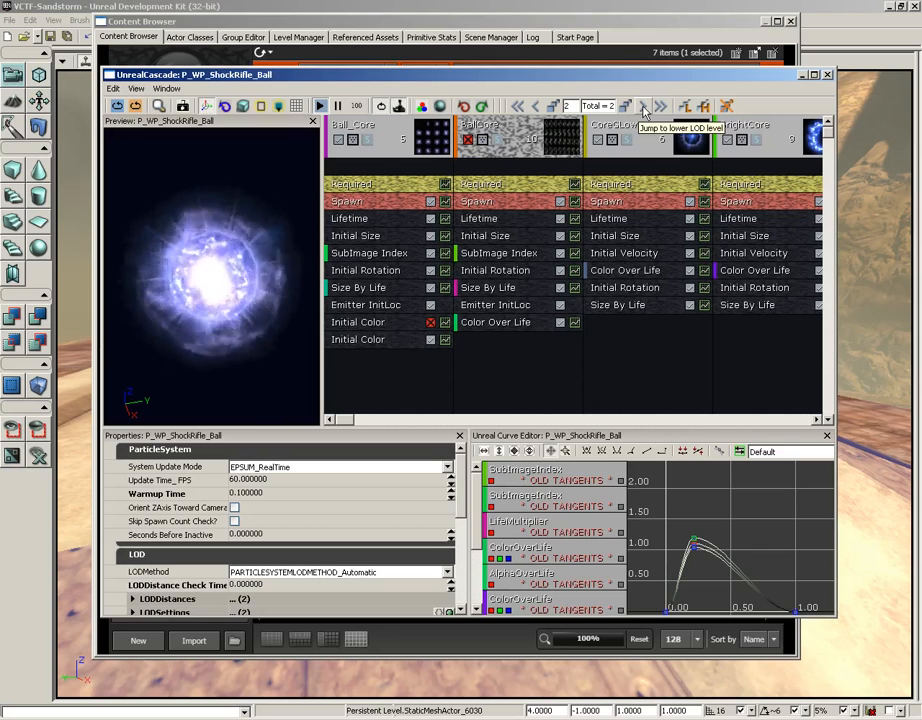
click(537, 106)
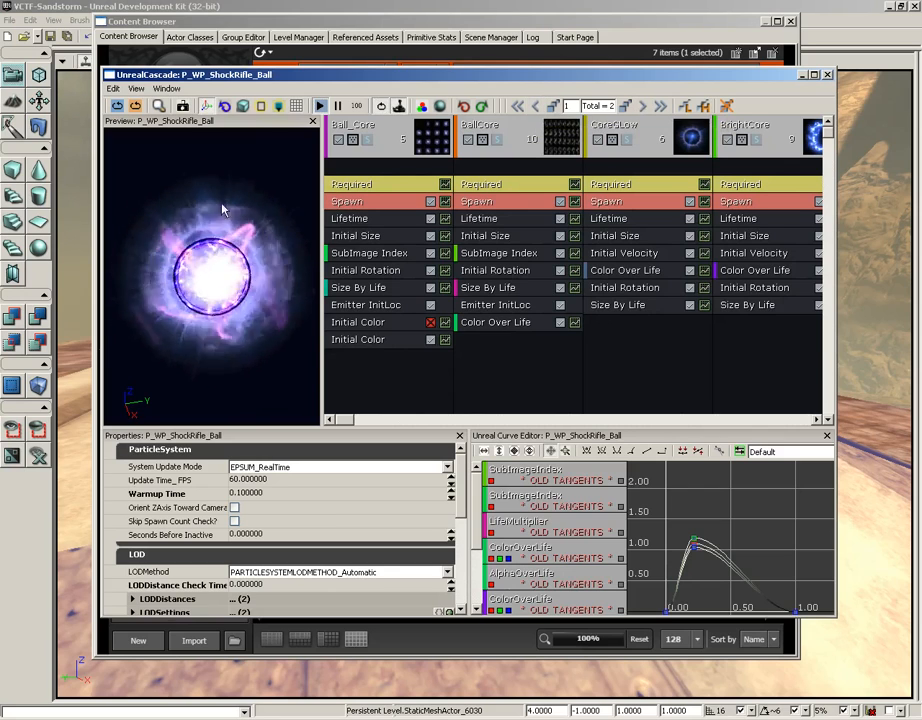
click(641, 106)
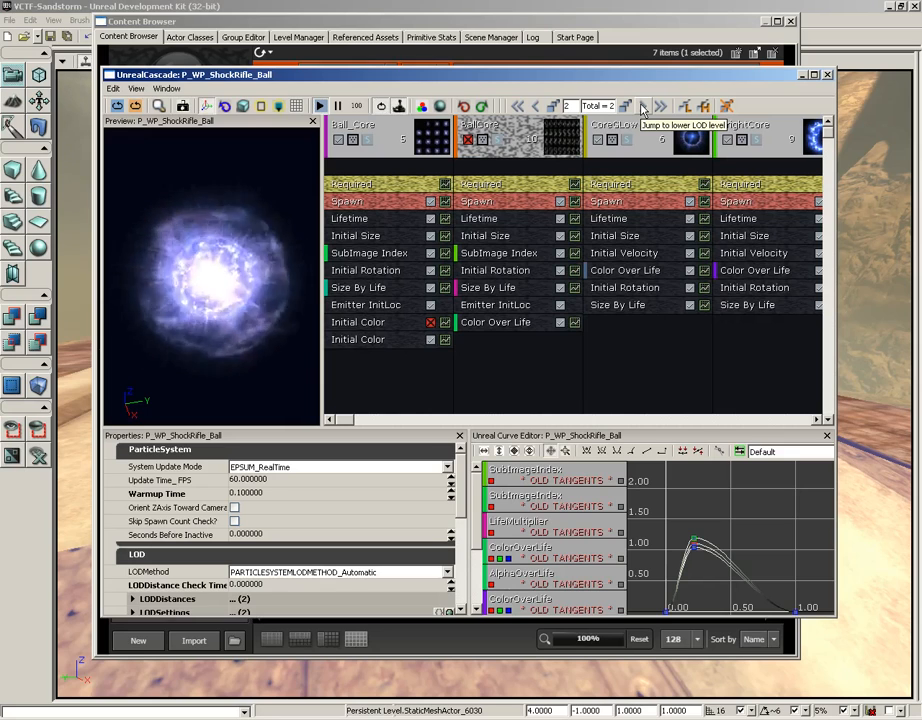
click(827, 76)
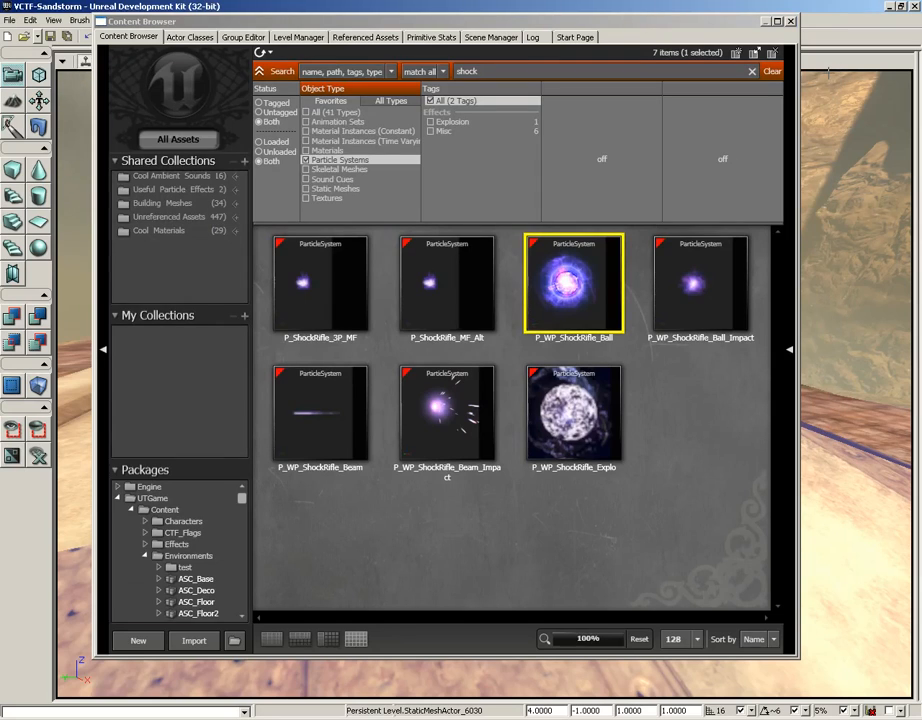
click(790, 21)
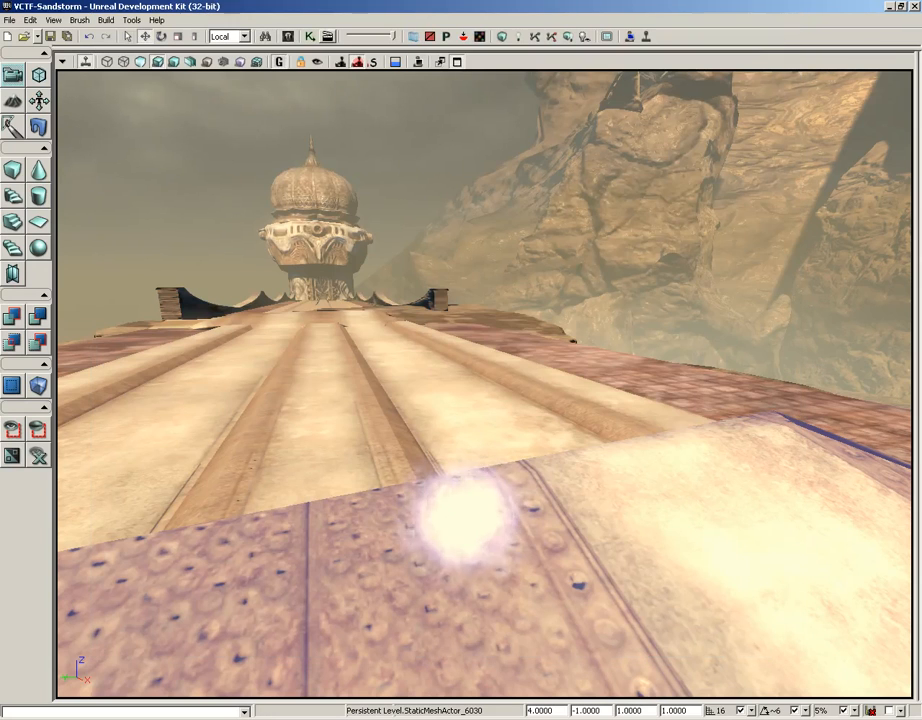
Change the viewport's camera movement speed and enable distance LOD for particle systems in the perspective viewport
right_drag(496, 318, 494, 285)
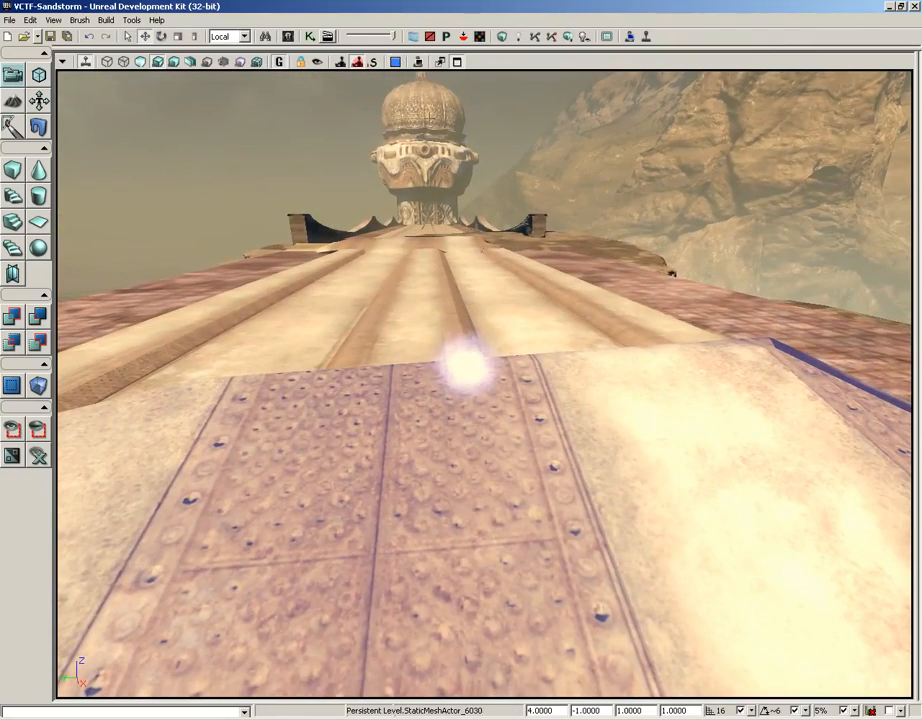
click(394, 63)
mouse_move(484, 384)
right_down()
mouse_move(467, 380)
mouse_move(471, 392)
mouse_move(472, 380)
right_up()
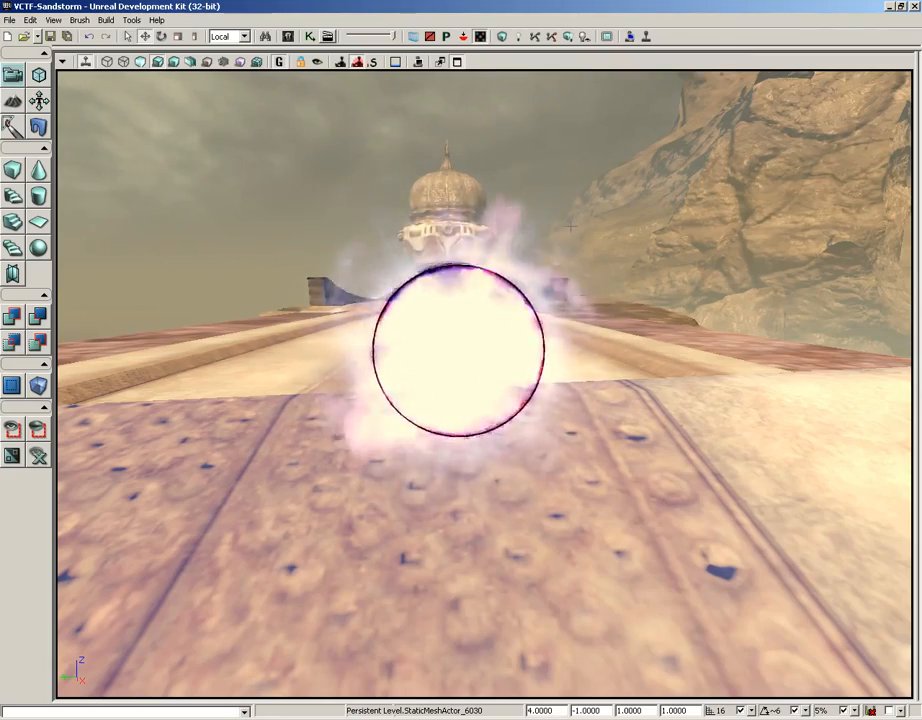
Examine how the shock ball's detail changes with distance by viewing it from far away and close up
mouse_move(570, 226)
right_down()
mouse_move(556, 238)
mouse_move(560, 195)
mouse_move(555, 222)
mouse_move(554, 214)
right_up()
scroll(554, 214, down, 8)
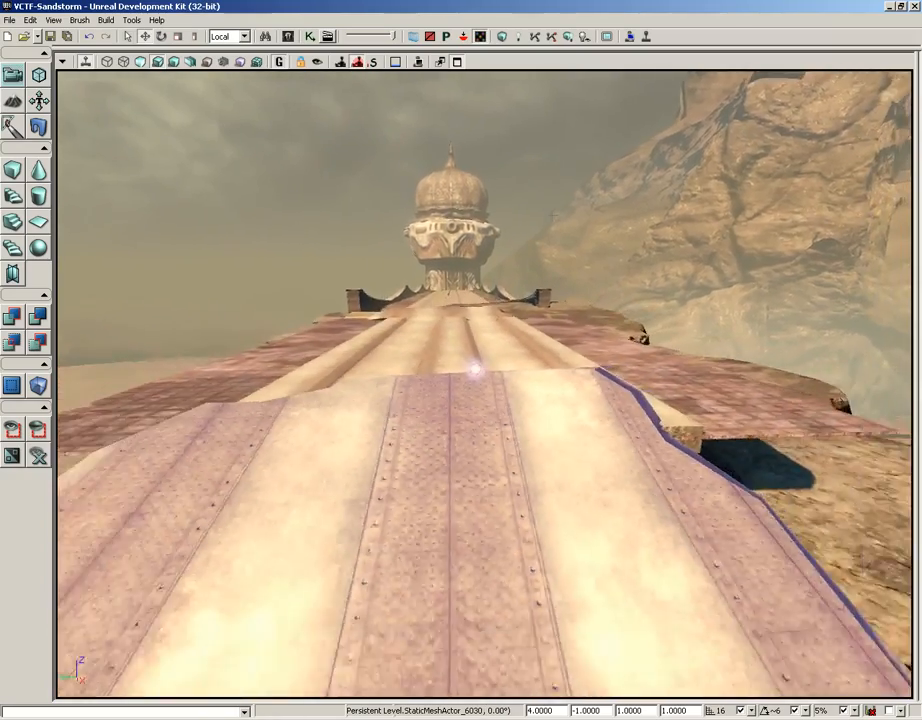
scroll(551, 230, down, 6)
key(s)
right_drag(552, 231, 555, 231)
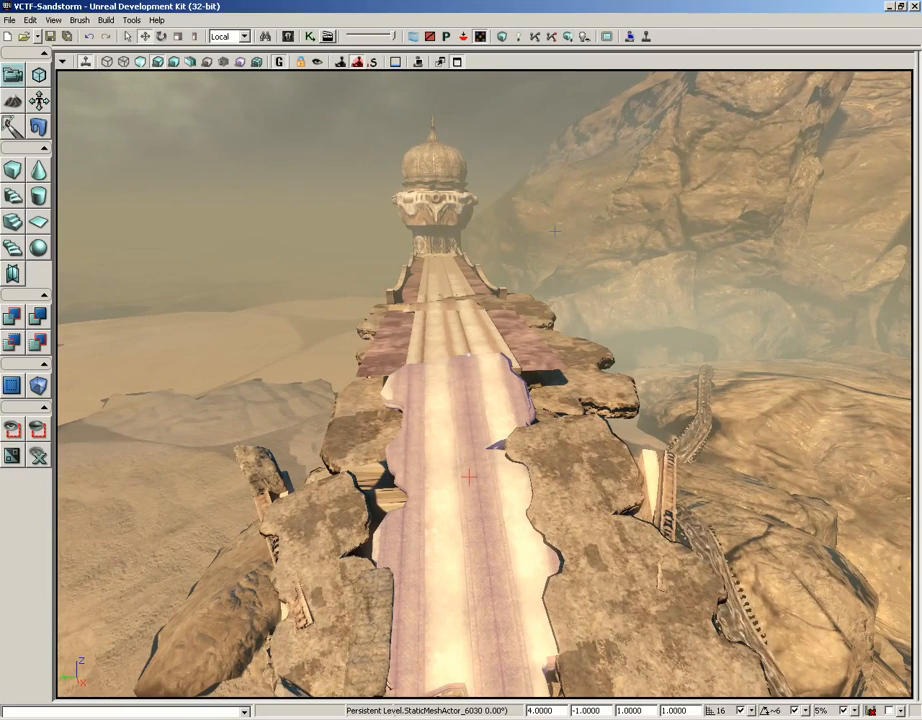
key(w)
right_drag(555, 231, 545, 213)
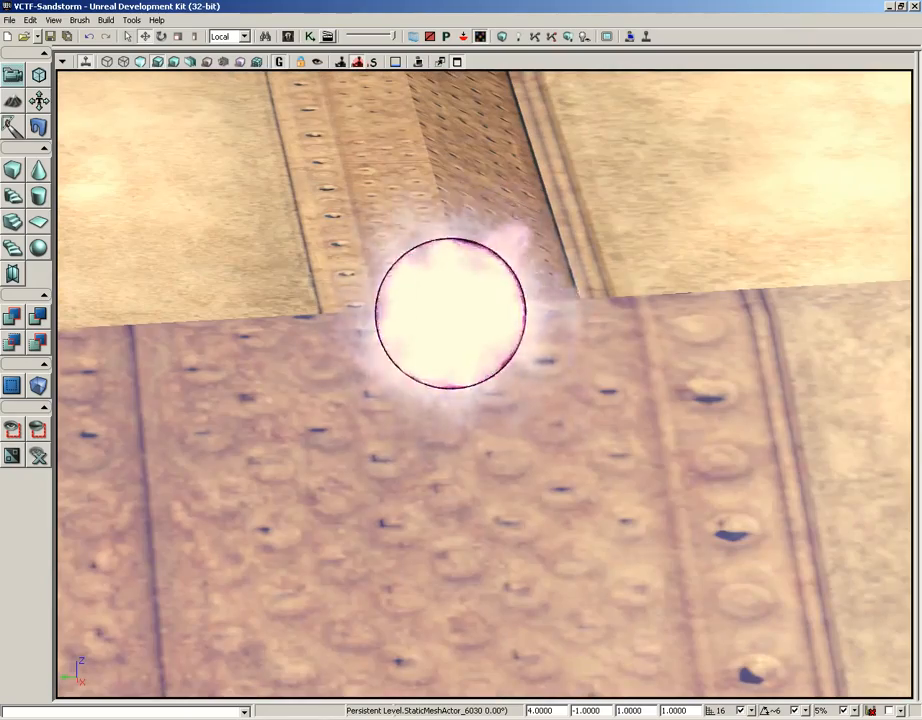